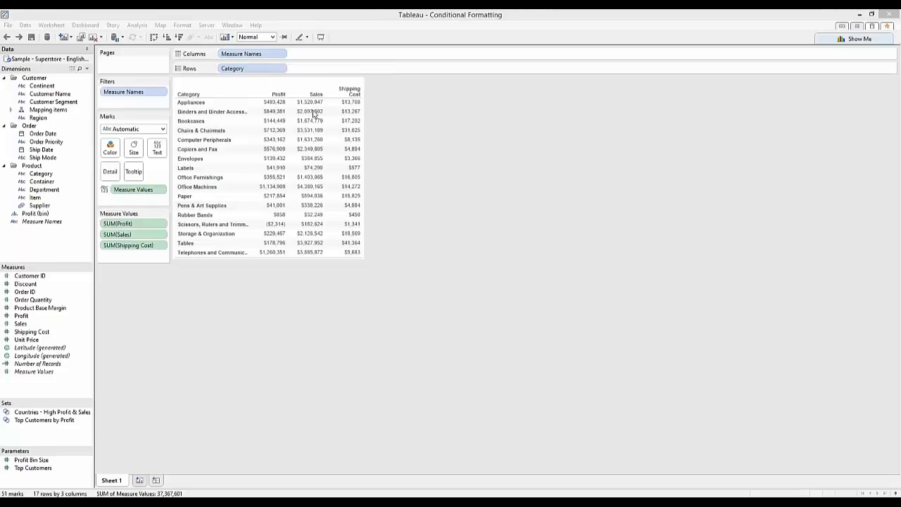
- Colour the Profit, Sales and Shipping Cost figures by Measure Values, keeping text marks instead of a heat map
mouse_move(317, 206)
drag(147, 191, 109, 155)
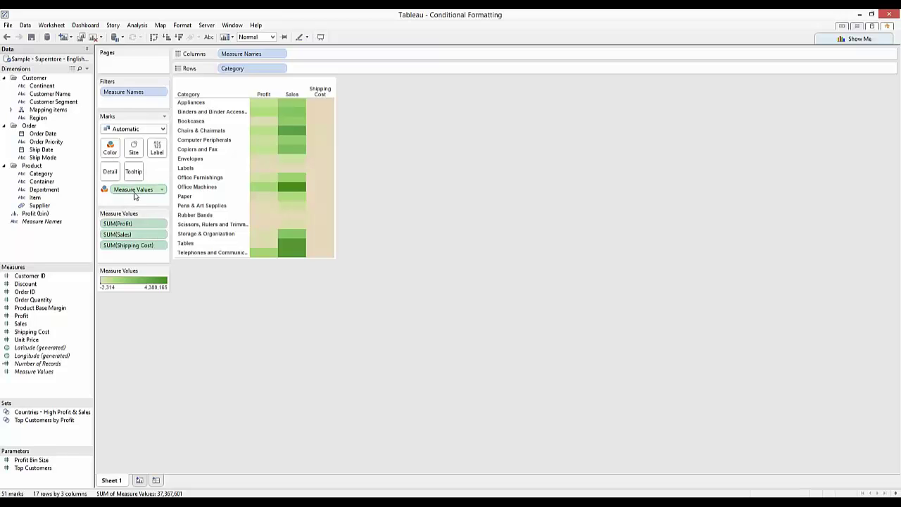
key(ctrl+z)
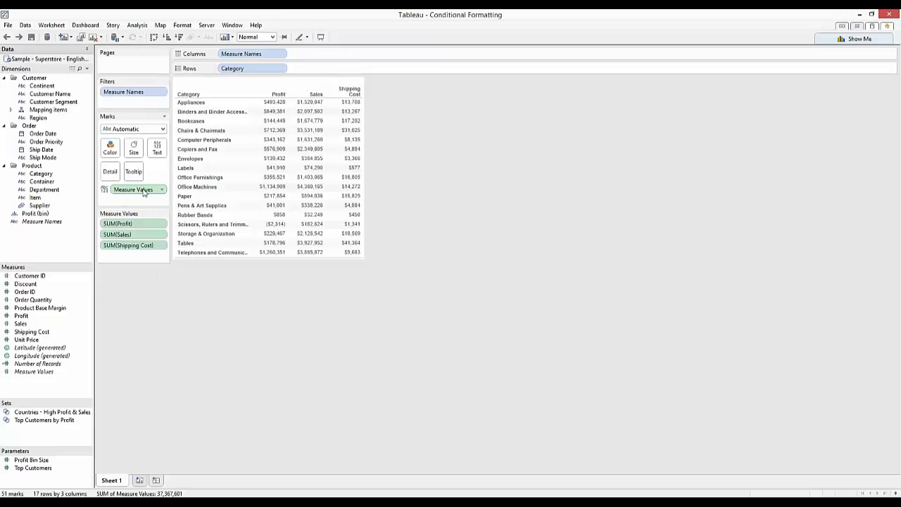
drag(138, 192, 111, 149)
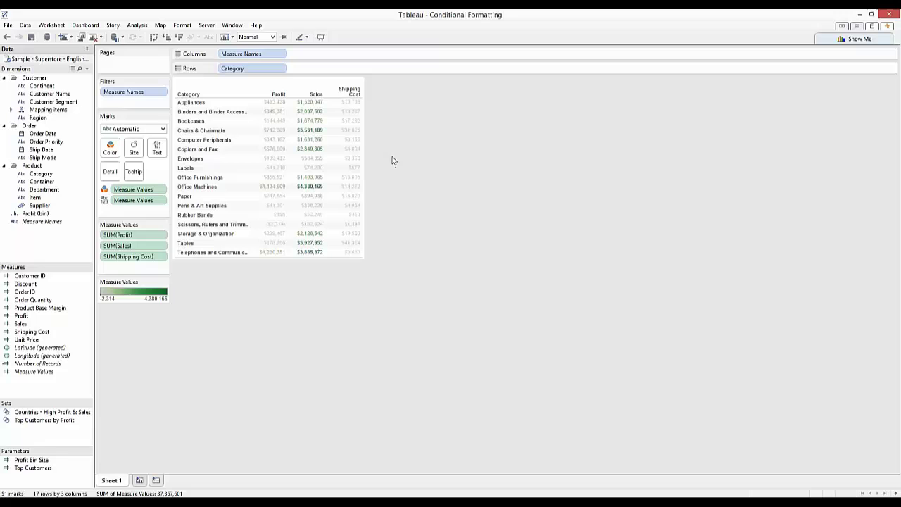
mouse_move(340, 148)
- On a new Sheet 2, put Category on Rows and create a calculated field named 1 equal to 1
click(140, 480)
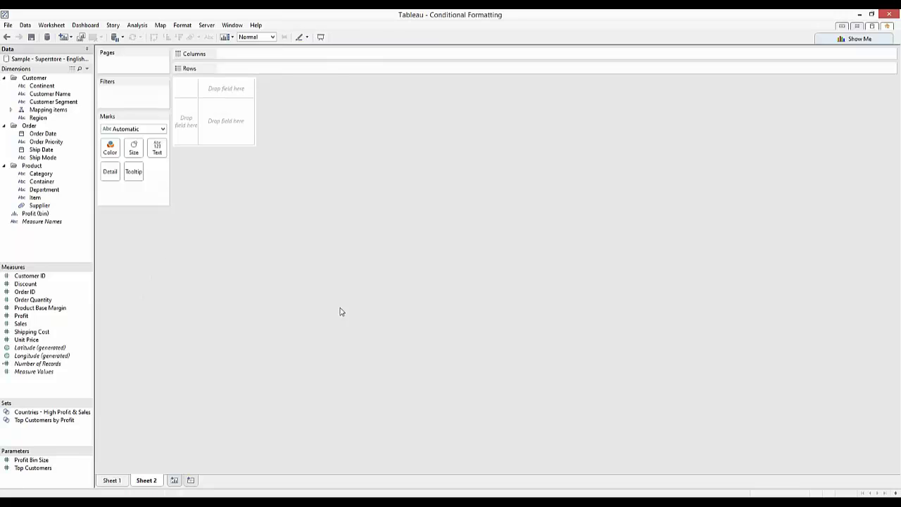
click(47, 176)
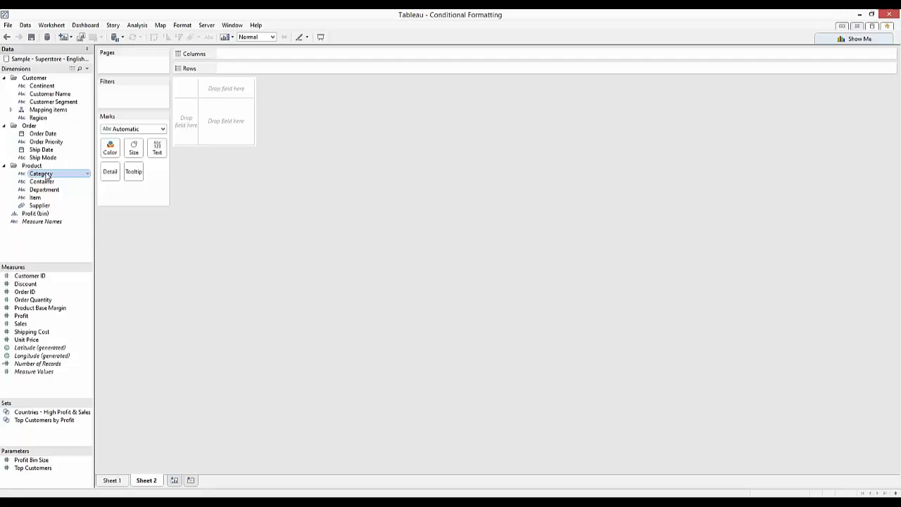
drag(47, 176, 180, 133)
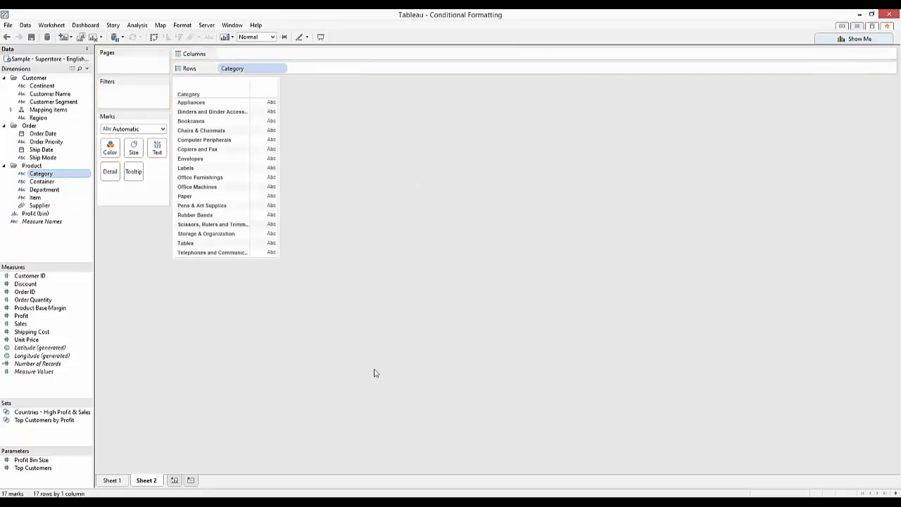
right_click(38, 389)
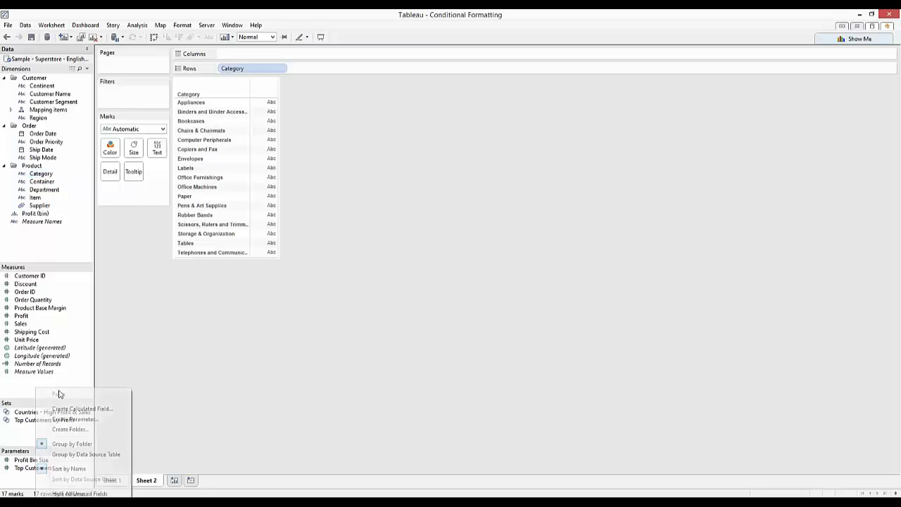
click(95, 409)
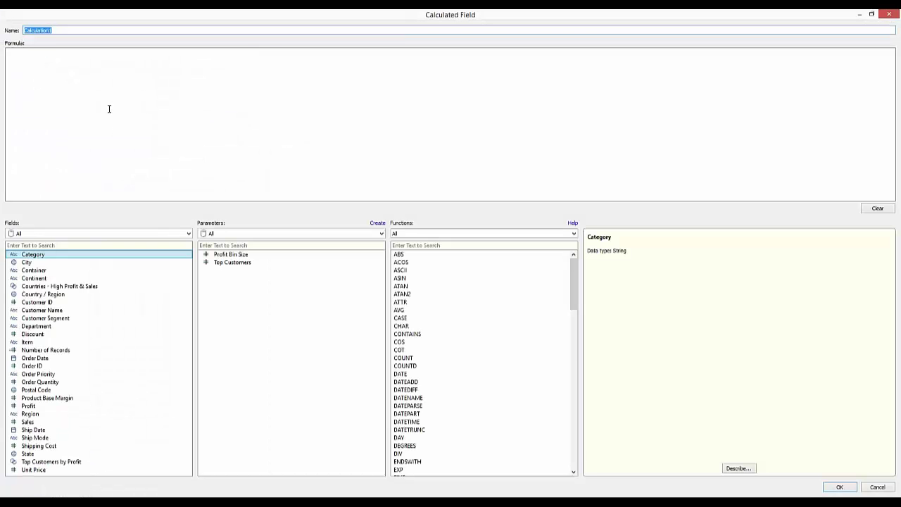
text(1)
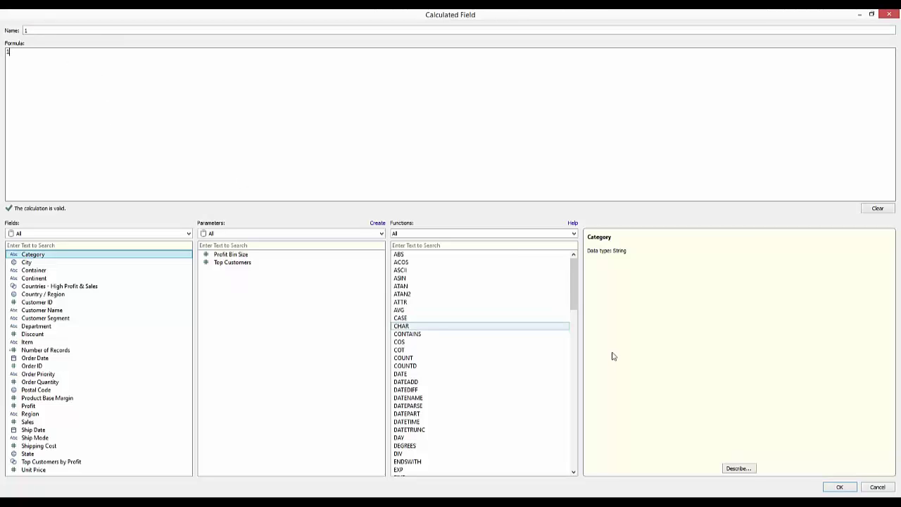
click(845, 488)
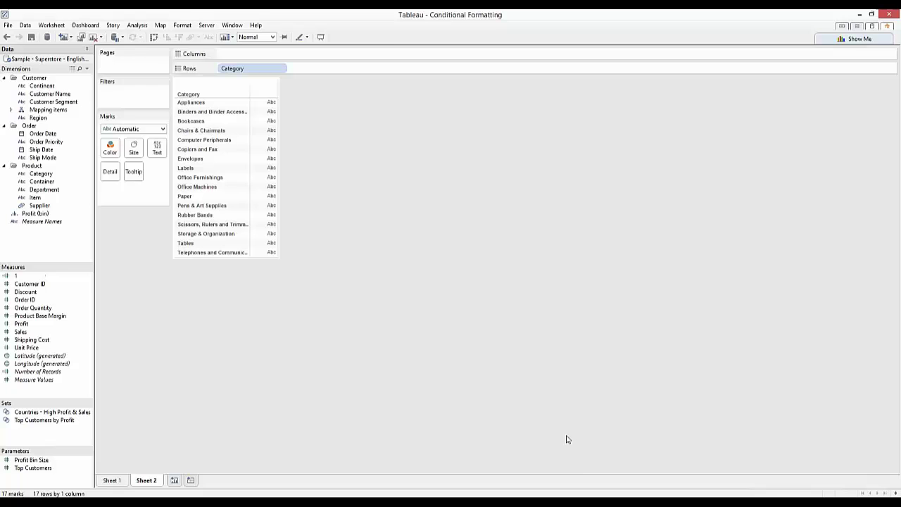
- Duplicate the 1 calculated field and rename the copy to '1 Title'
right_click(33, 275)
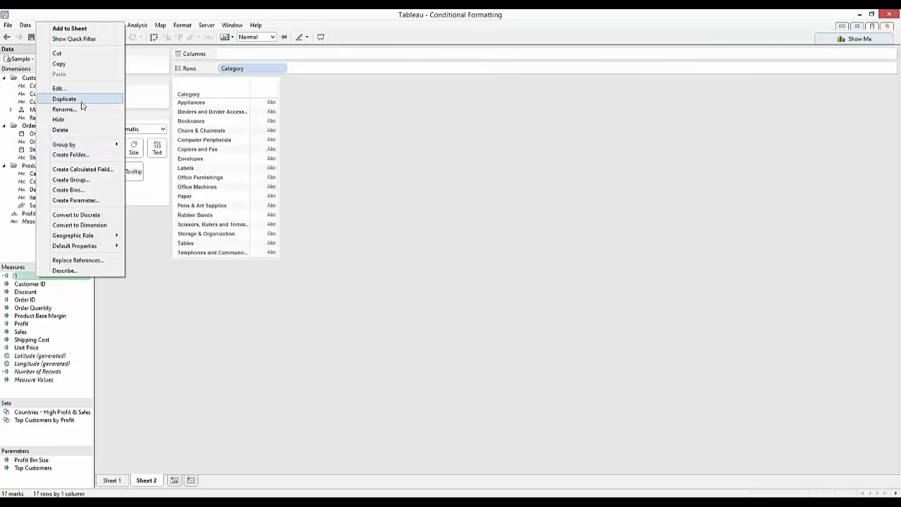
click(79, 100)
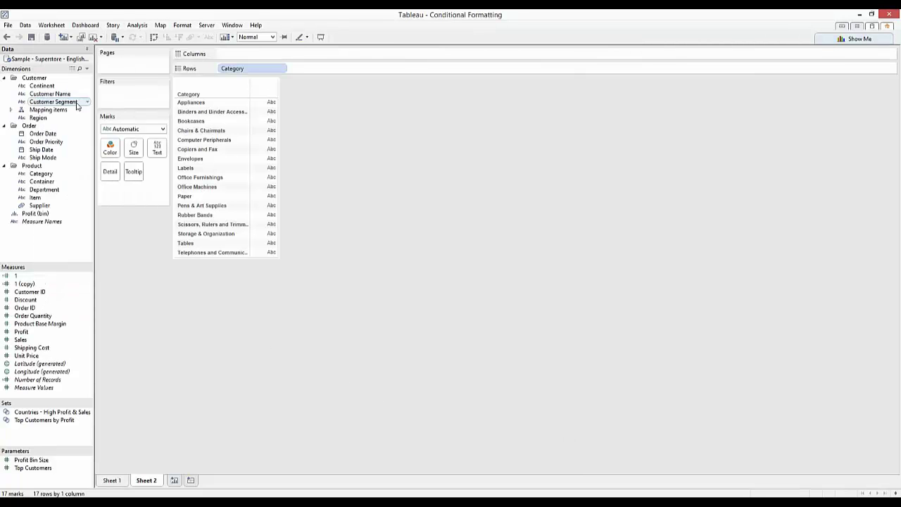
right_click(40, 284)
click(70, 98)
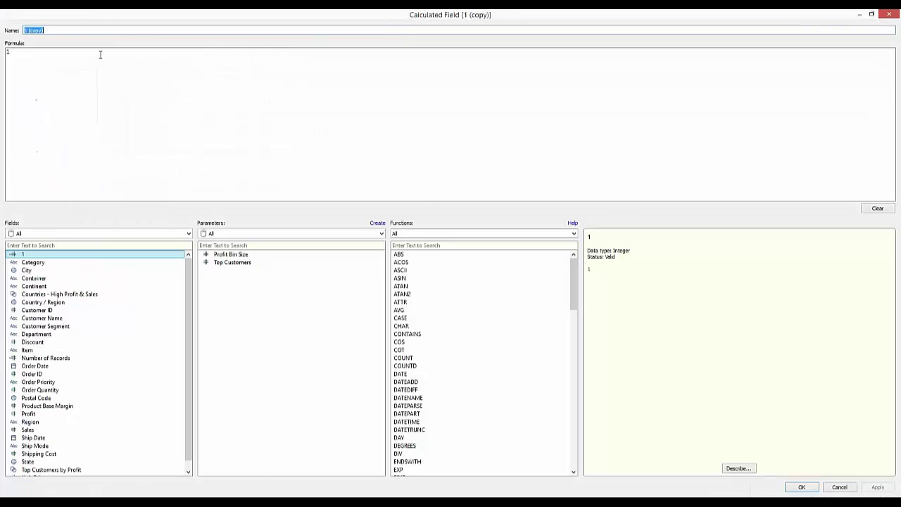
key(End)
key(BackSpace)
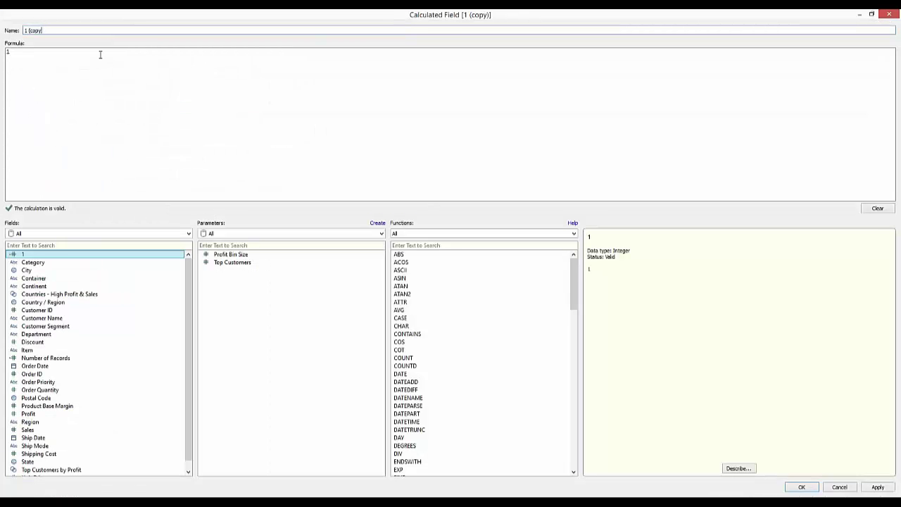
key(BackSpace)
text(Title)
click(801, 486)
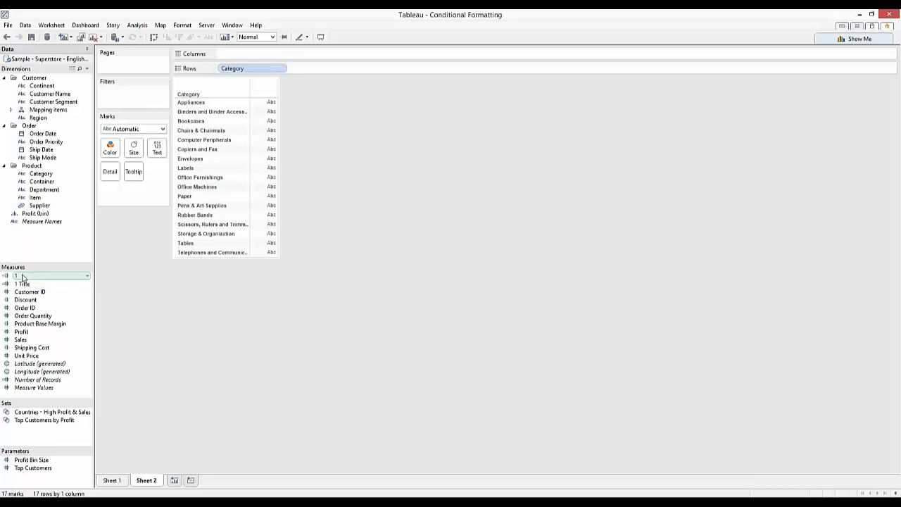
- Add 1 to Columns as ATTR(1) with Text marks beside each category, and narrow the view
drag(23, 276, 249, 56)
right_click(249, 56)
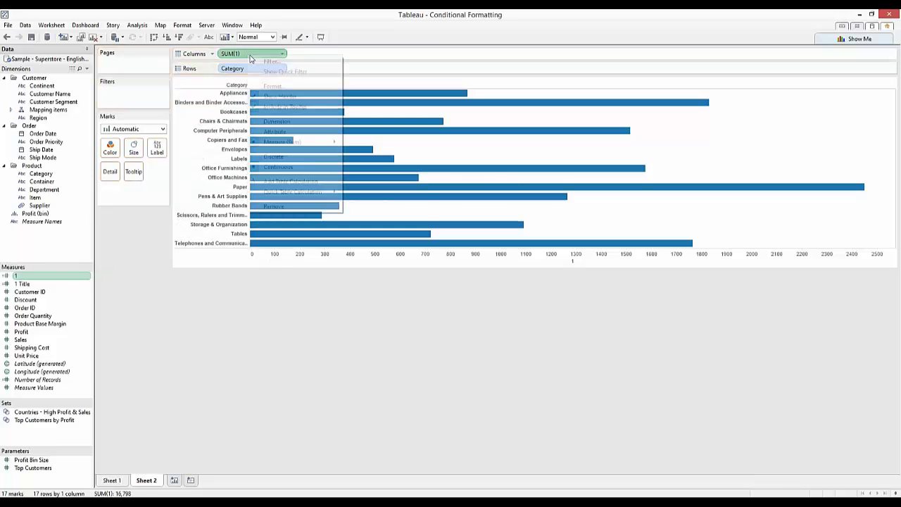
click(303, 132)
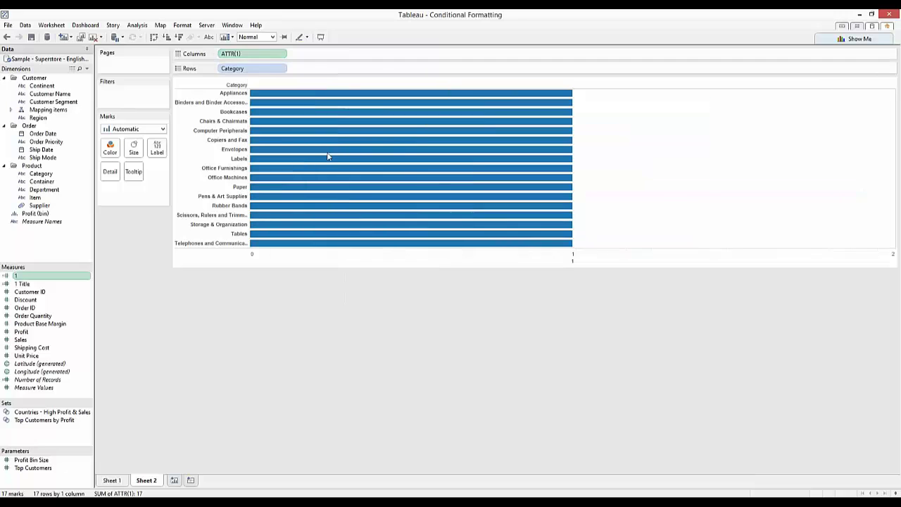
click(156, 130)
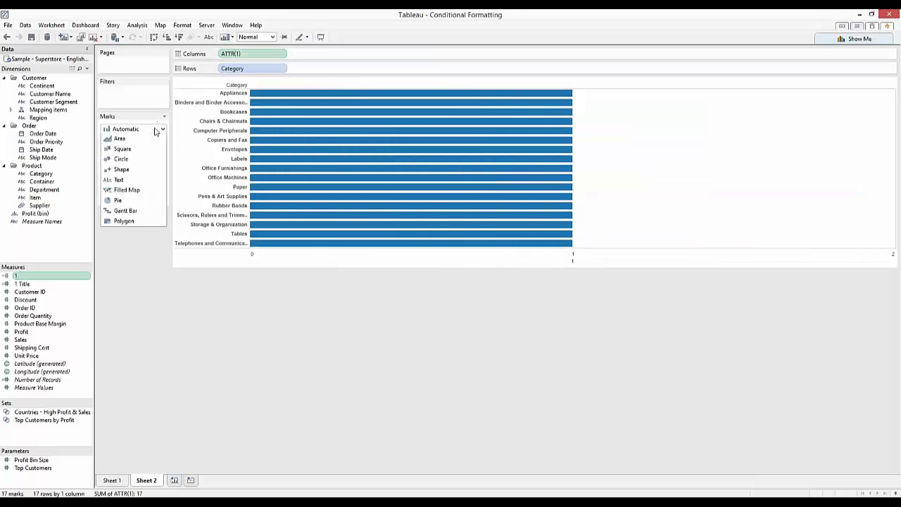
click(139, 209)
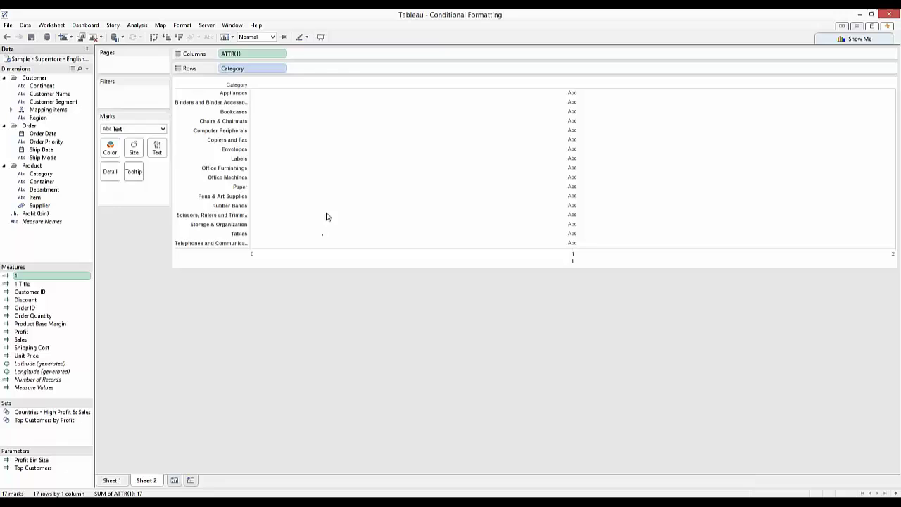
drag(893, 106, 323, 114)
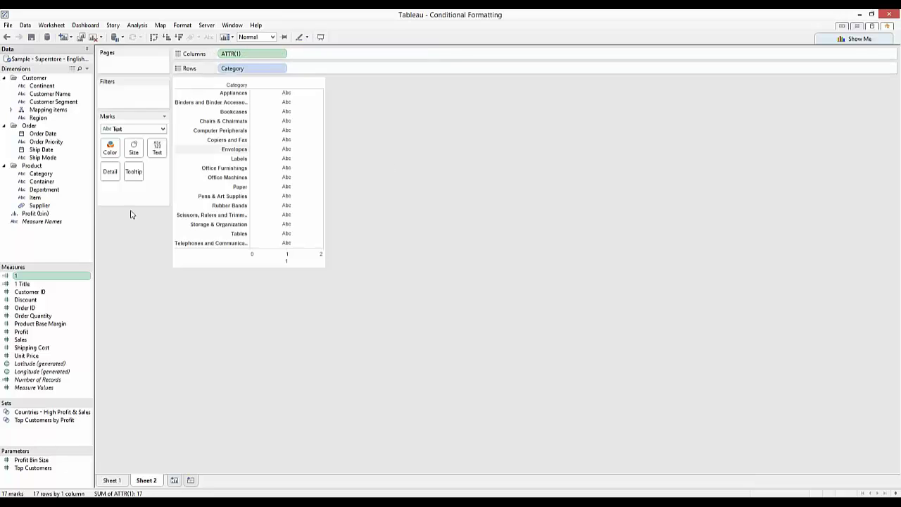
- Show each category's Sales as green-shaded text, then add a second ATTR(1) column
drag(48, 341, 157, 151)
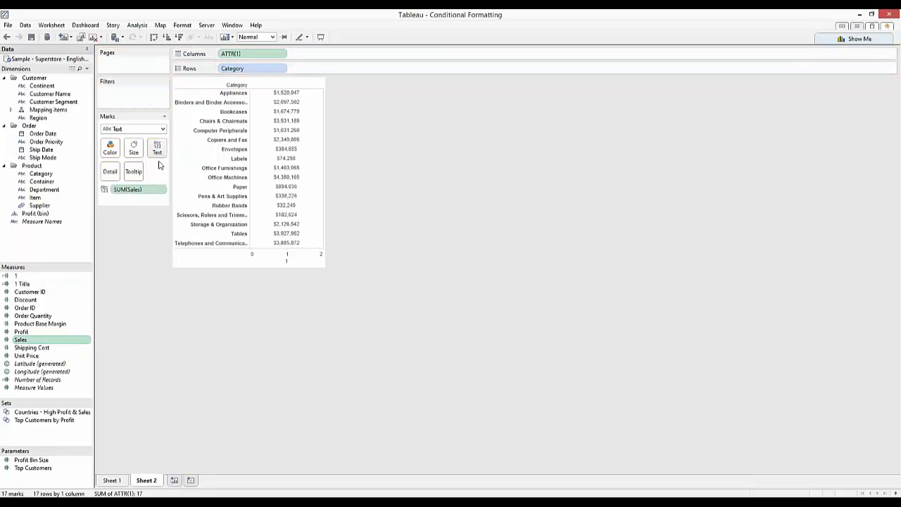
mouse_move(47, 340)
mouse_down()
mouse_move(109, 239)
mouse_move(112, 149)
mouse_up()
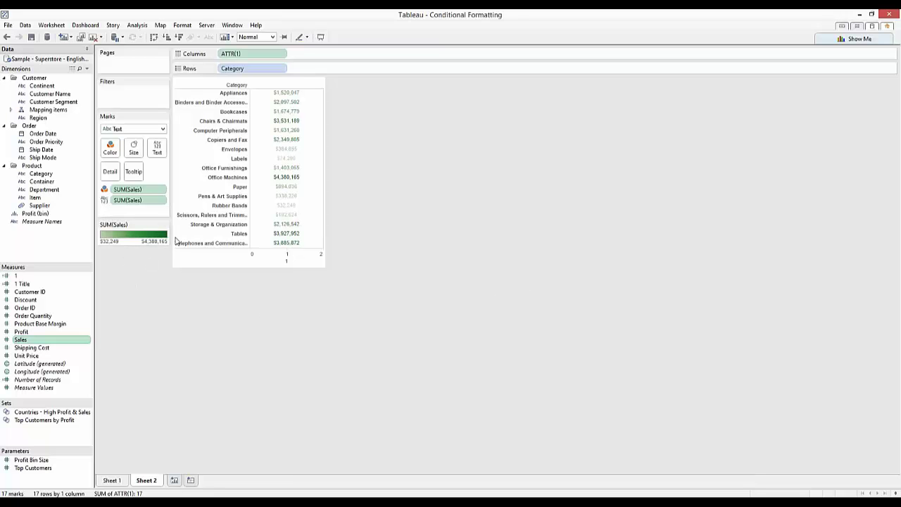
click(29, 277)
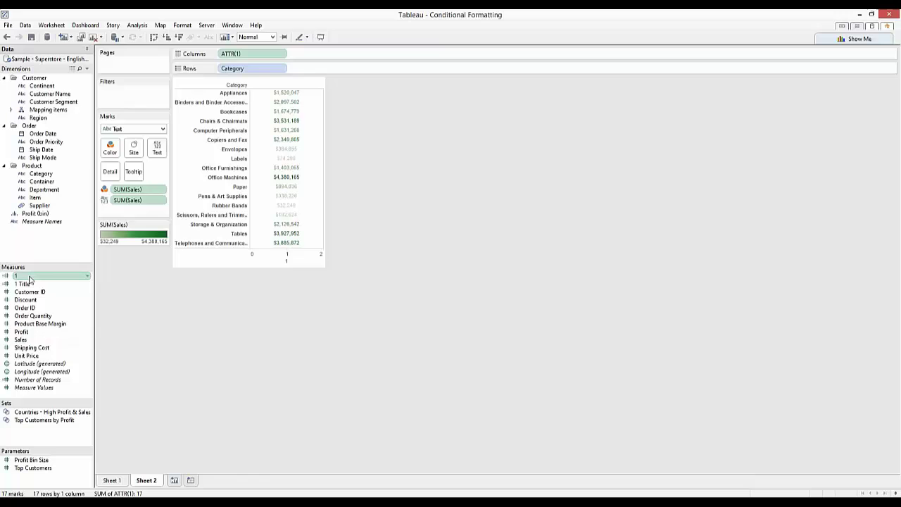
drag(29, 279, 316, 59)
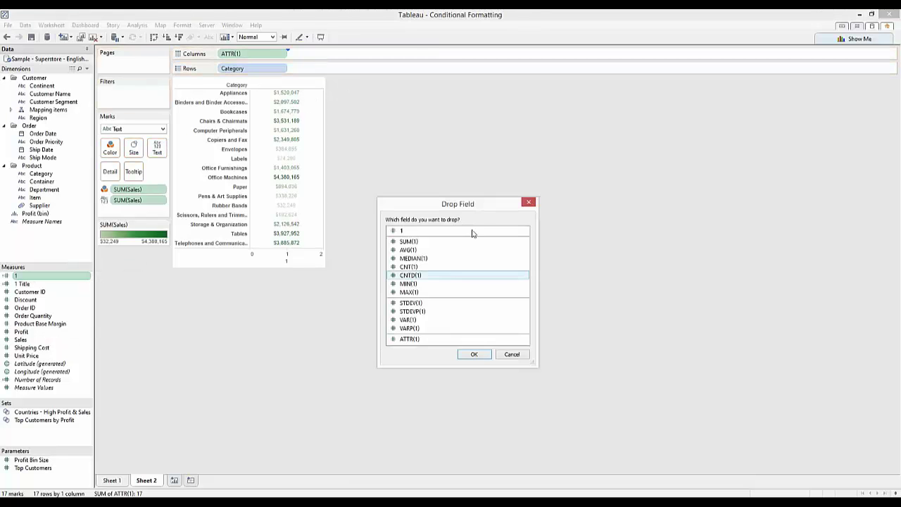
click(436, 341)
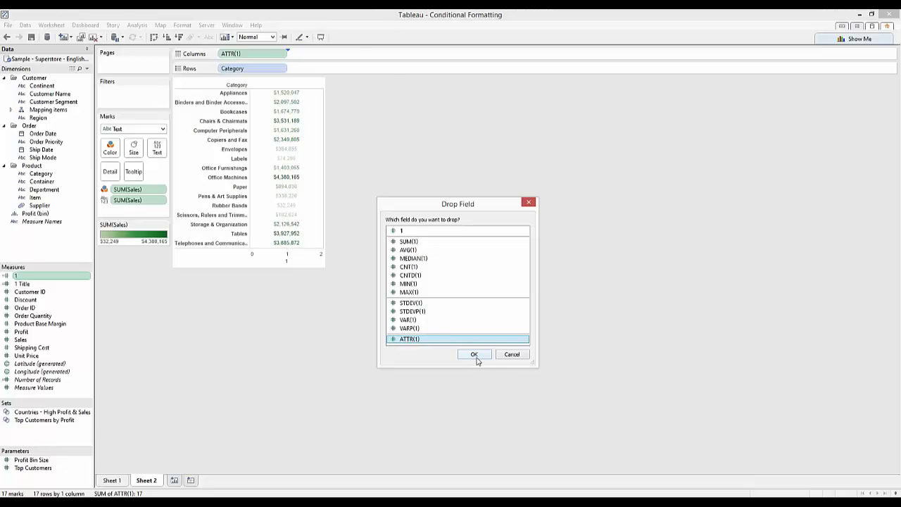
click(474, 355)
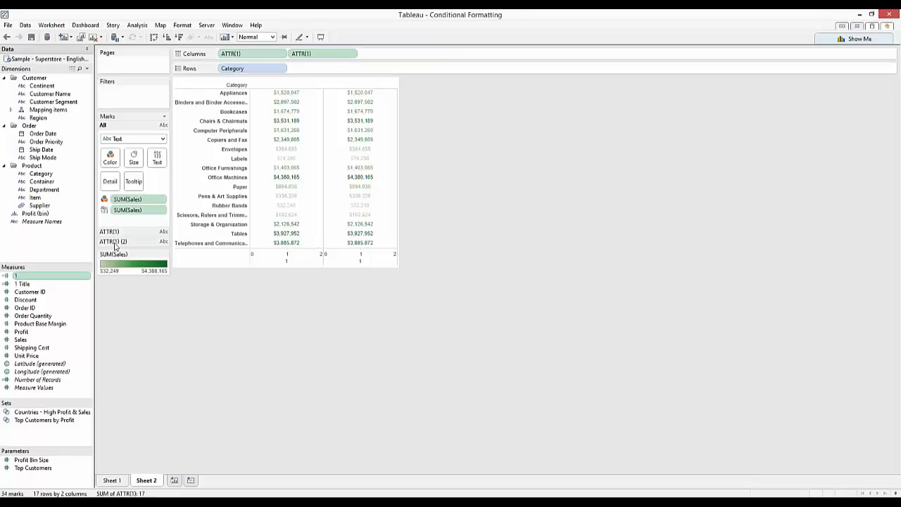
- Fill the second ATTR(1) column with Profit figures, shaded green by value
click(124, 244)
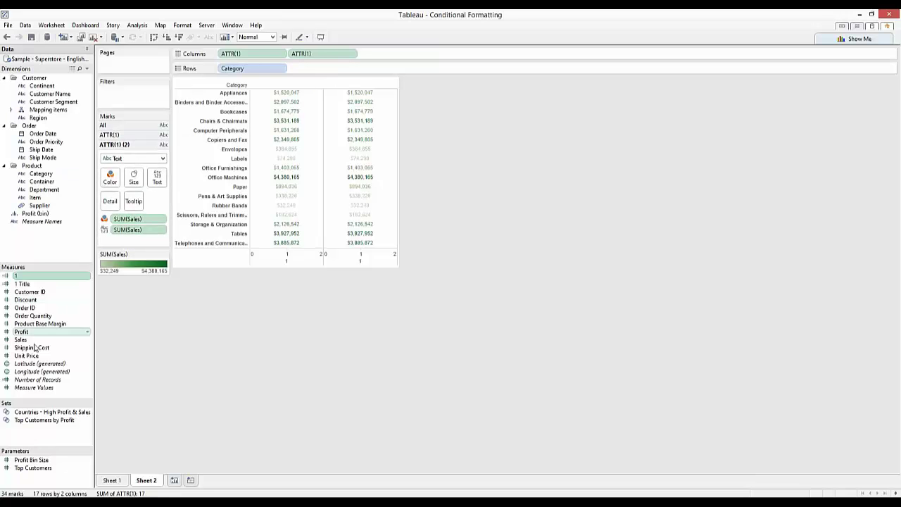
drag(25, 331, 128, 223)
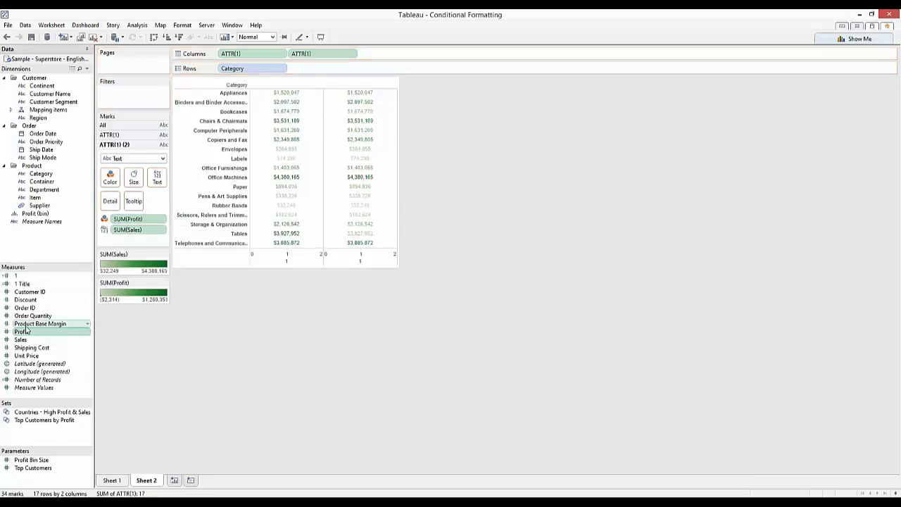
drag(30, 339, 131, 236)
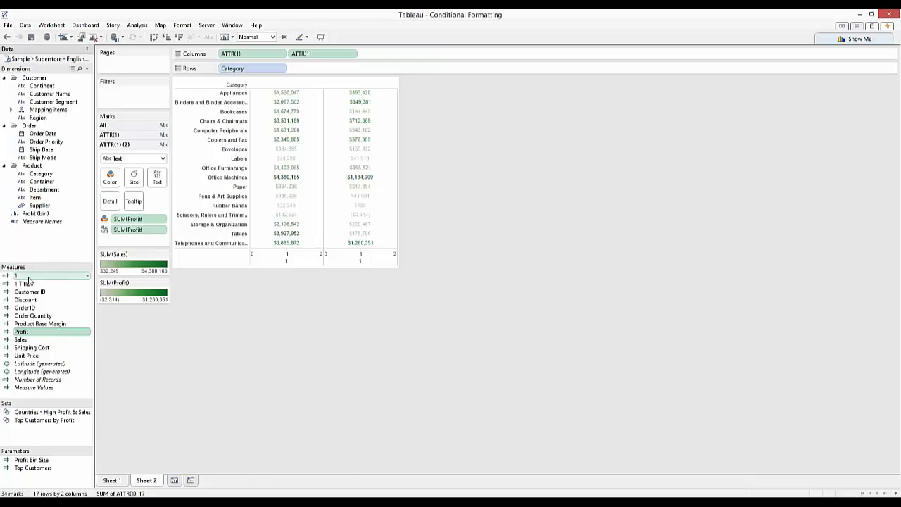
- Add a third ATTR(1) column labelled and coloured by Shipping Cost
drag(70, 275, 380, 62)
click(409, 340)
key(Return)
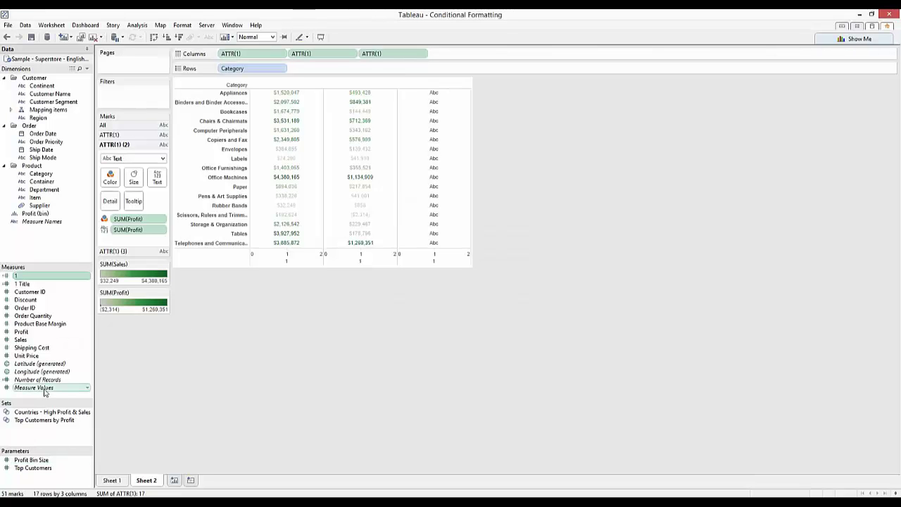
click(135, 251)
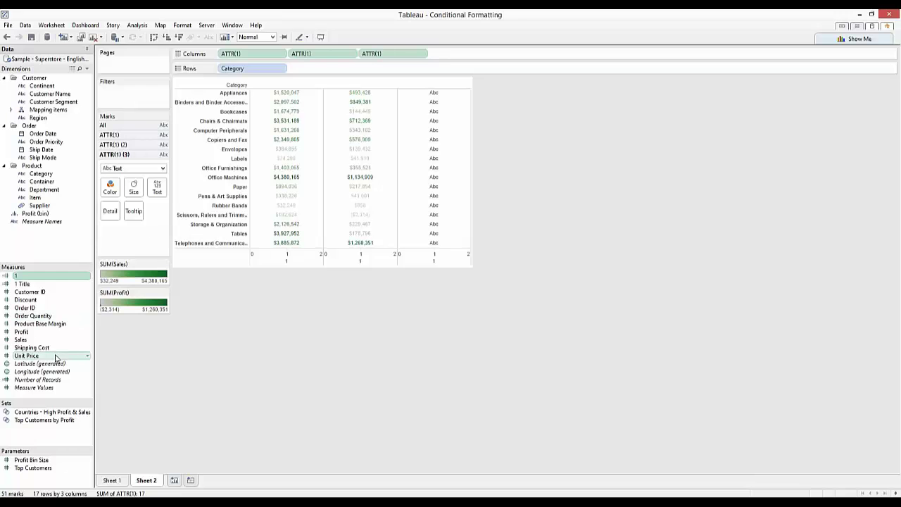
drag(126, 313, 157, 187)
drag(42, 347, 111, 190)
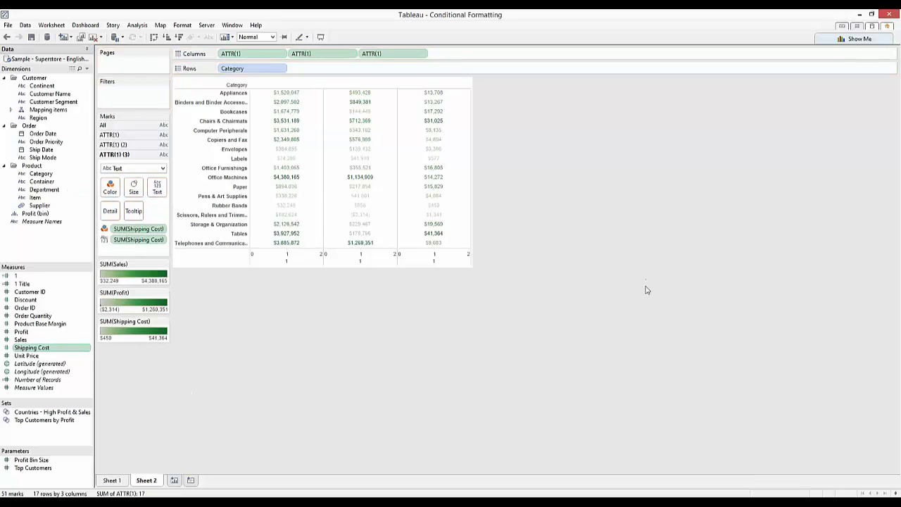
- Switch the Shipping Cost colours to the Red-Green Diverging palette
click(113, 190)
click(141, 217)
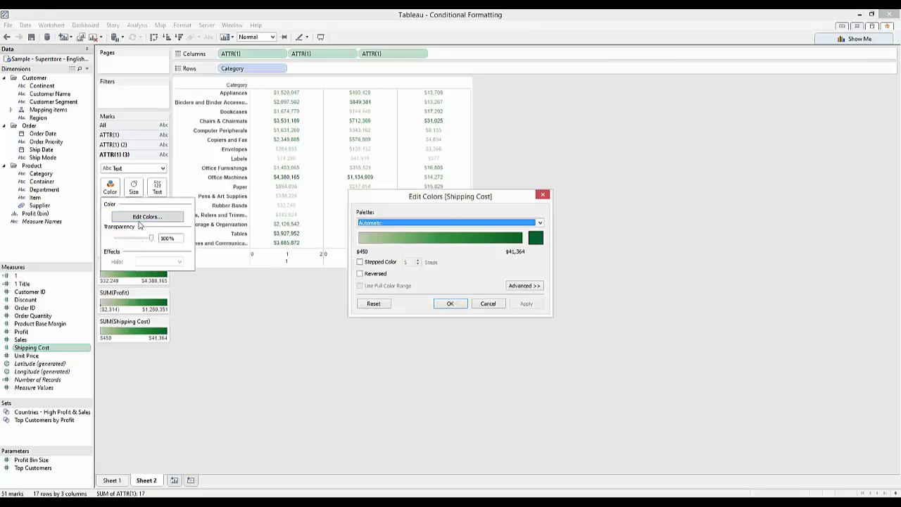
click(449, 223)
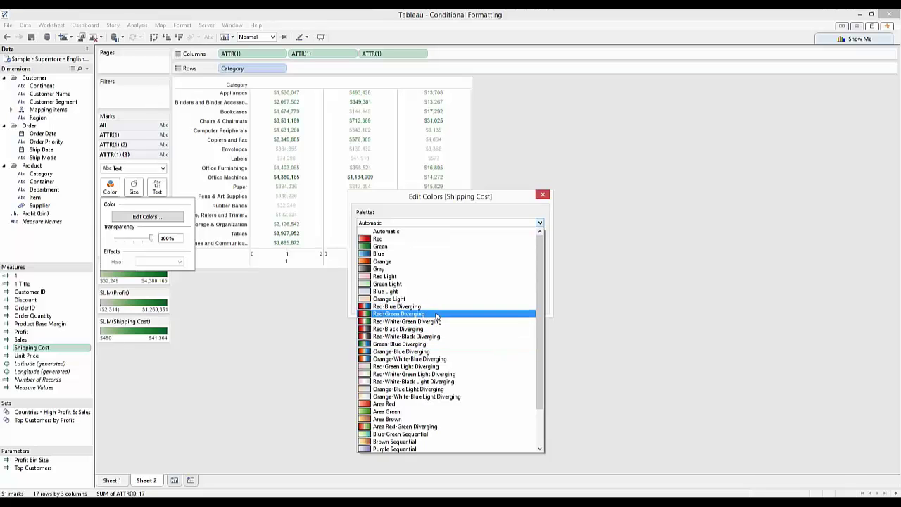
click(438, 315)
click(527, 304)
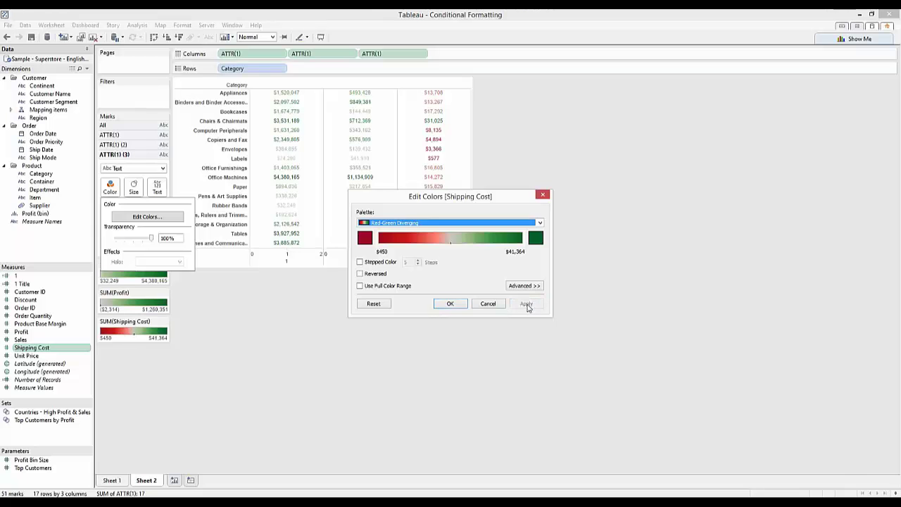
click(451, 304)
- Switch the Profit colours to the Orange-Blue Diverging palette
click(165, 293)
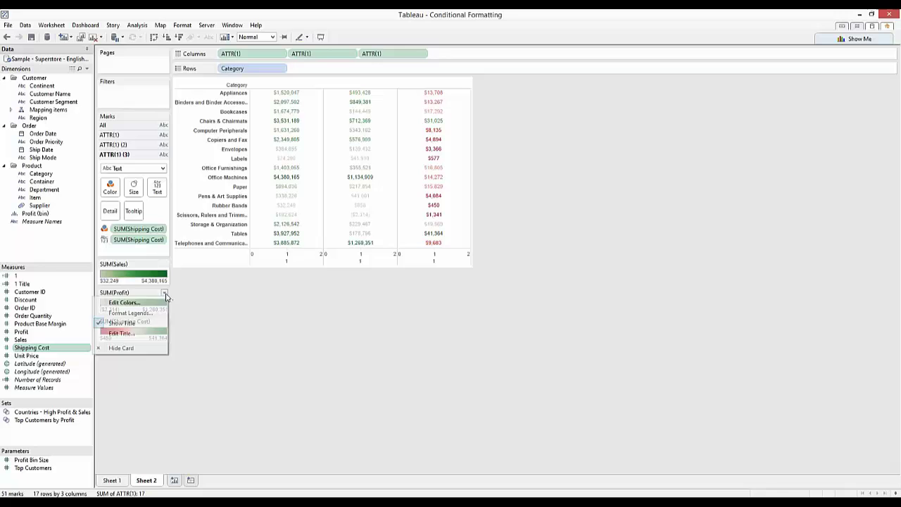
click(151, 303)
click(430, 221)
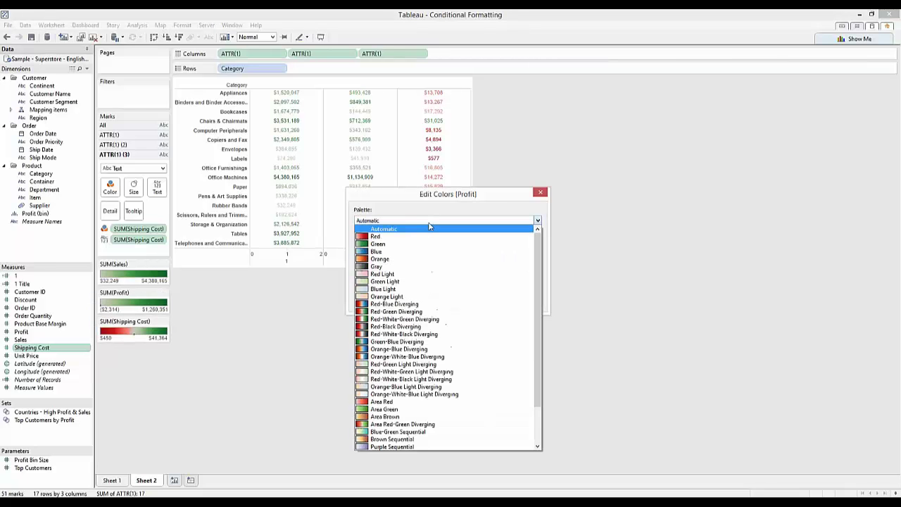
click(450, 349)
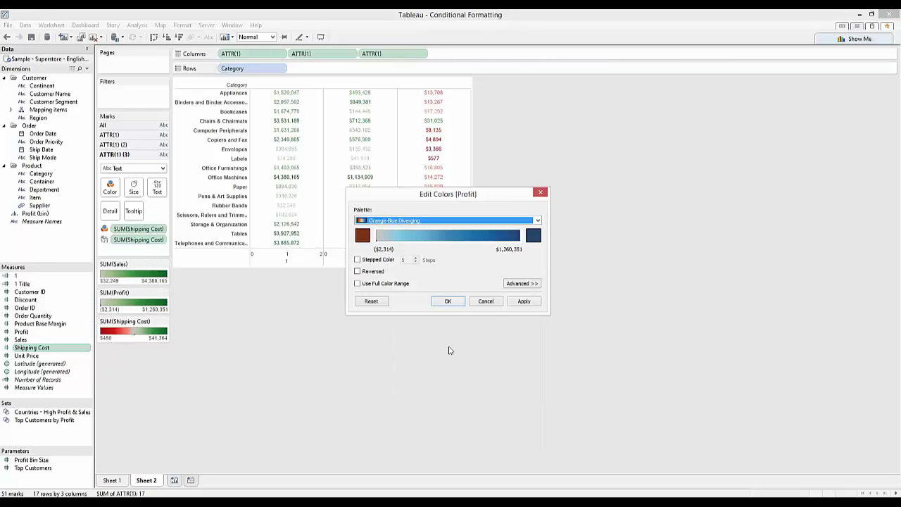
click(534, 301)
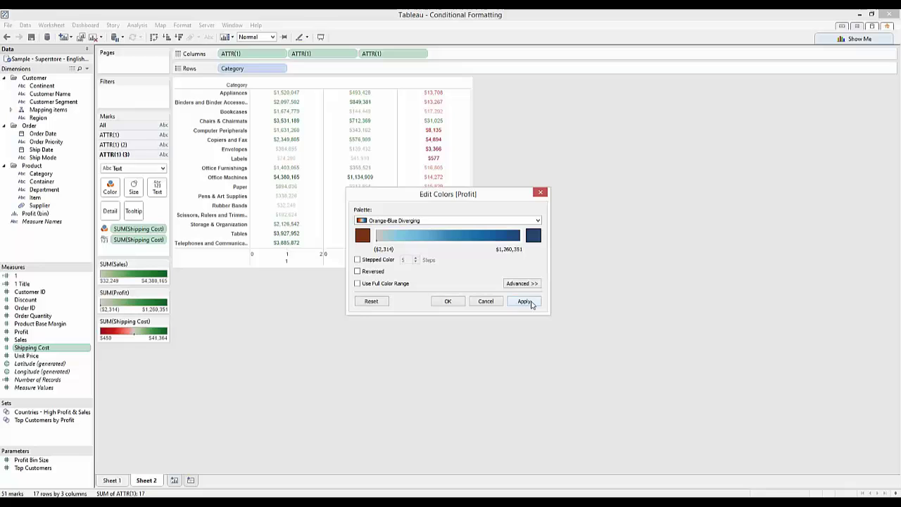
click(447, 302)
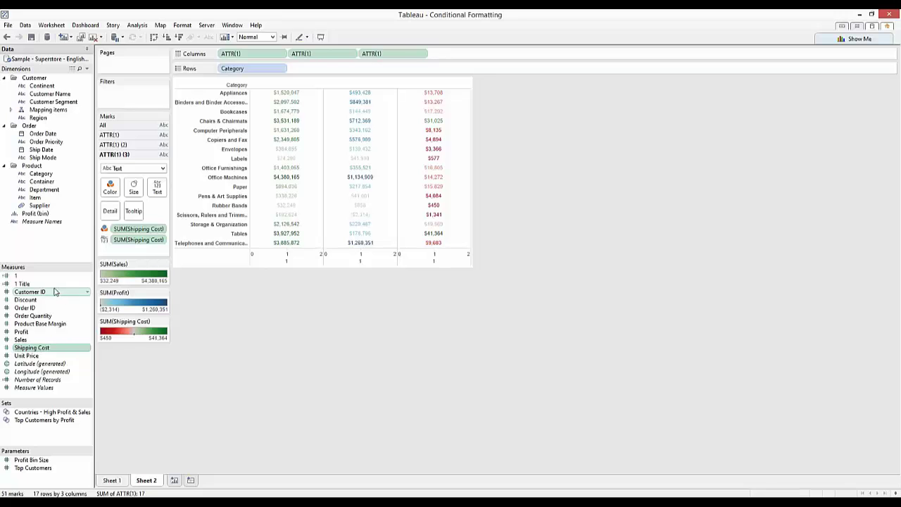
- Add ATTR(1 Title) to Columns and make it a dual axis with the Sales column
drag(31, 287, 291, 60)
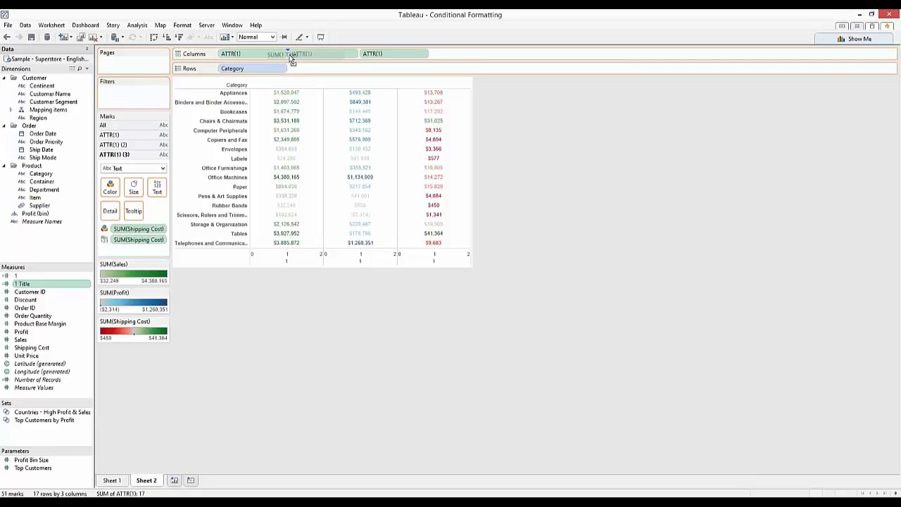
drag(291, 59, 289, 59)
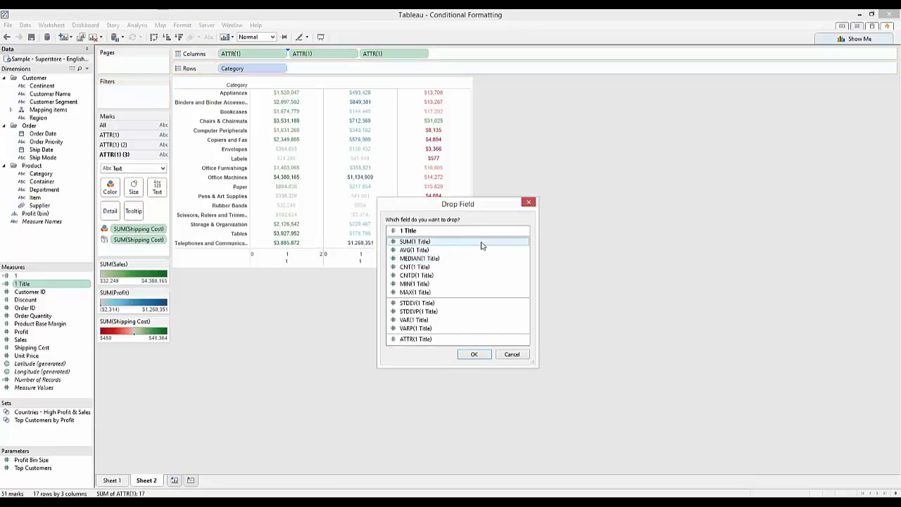
click(441, 341)
double_click(442, 343)
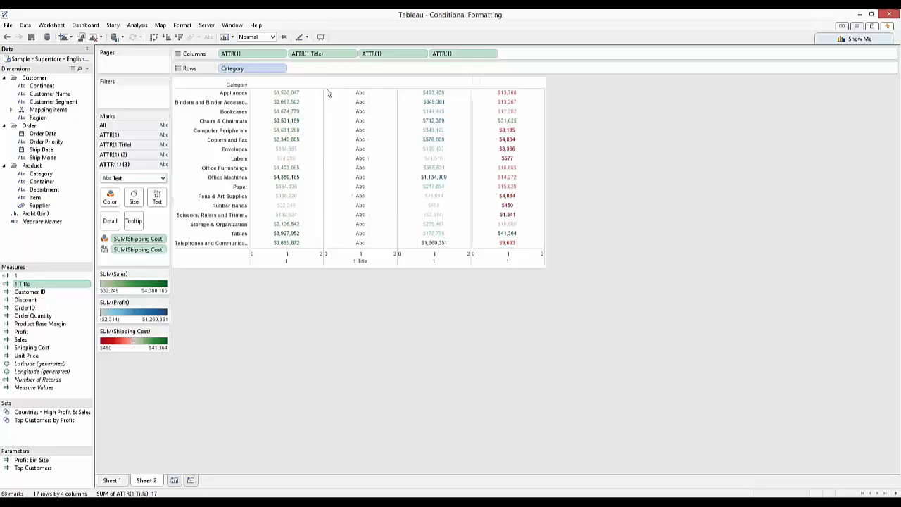
right_click(313, 55)
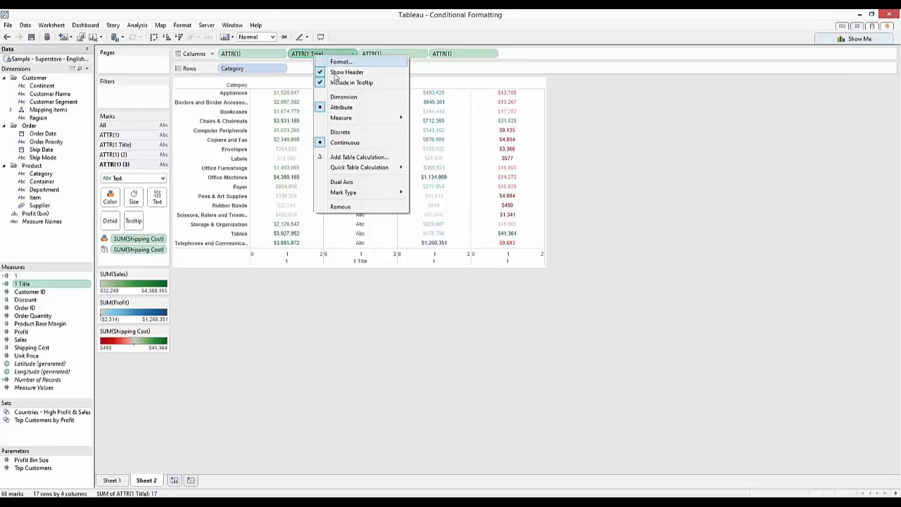
click(364, 182)
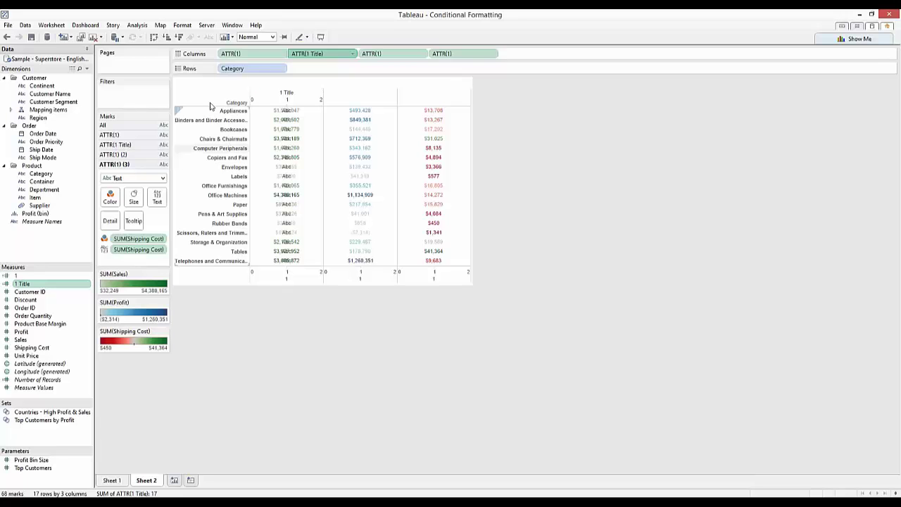
- Put Sales on Color and Text of the 1 Title marks card, and remove SUM(Sales) from the ATTR(1) card
click(129, 137)
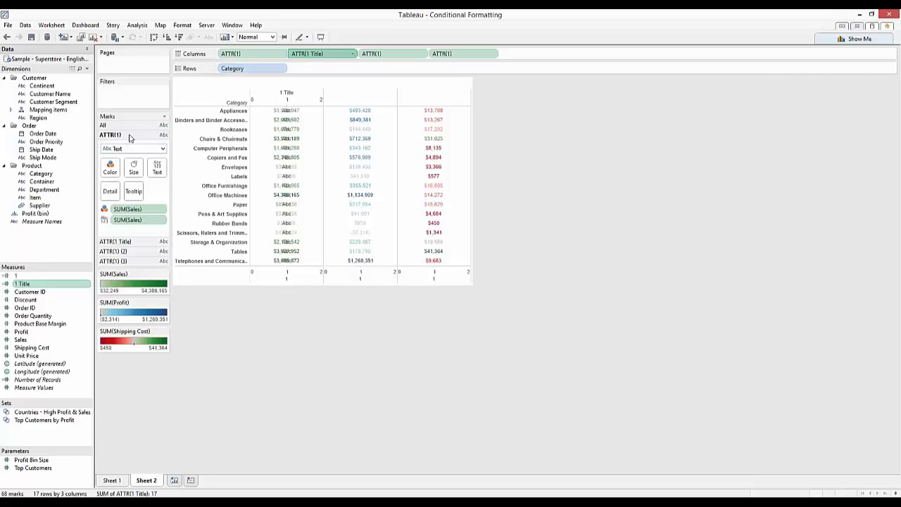
click(132, 242)
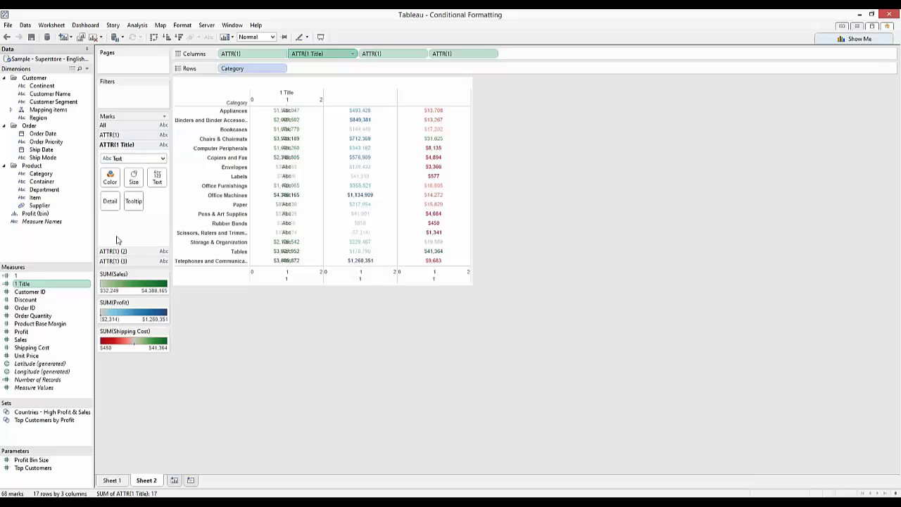
drag(42, 341, 135, 234)
drag(42, 341, 113, 180)
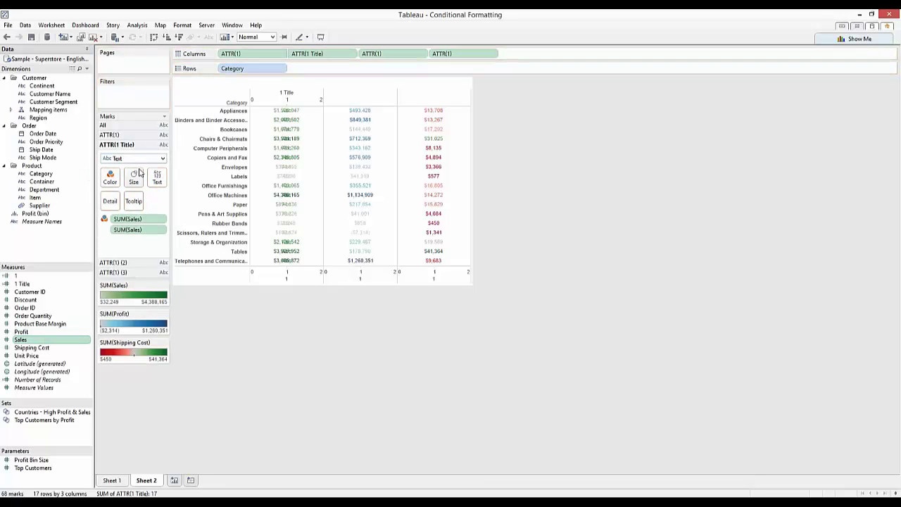
drag(149, 230, 158, 180)
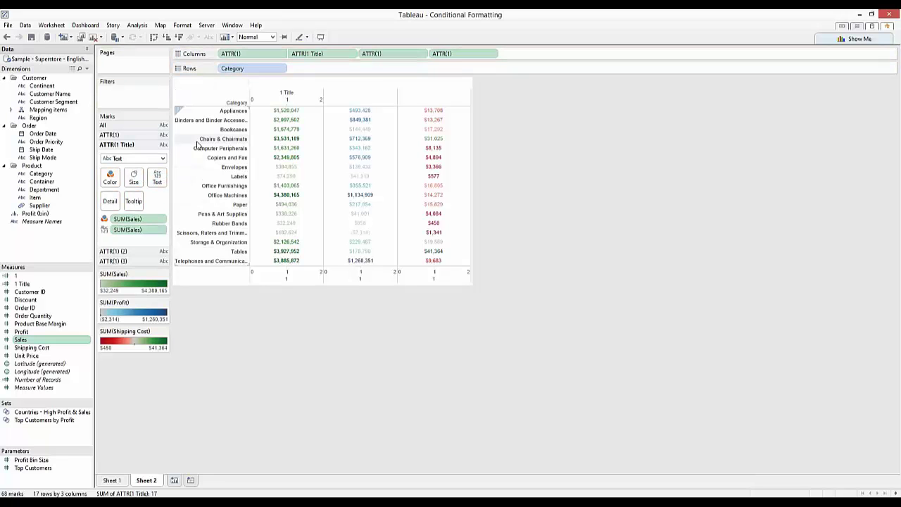
click(133, 135)
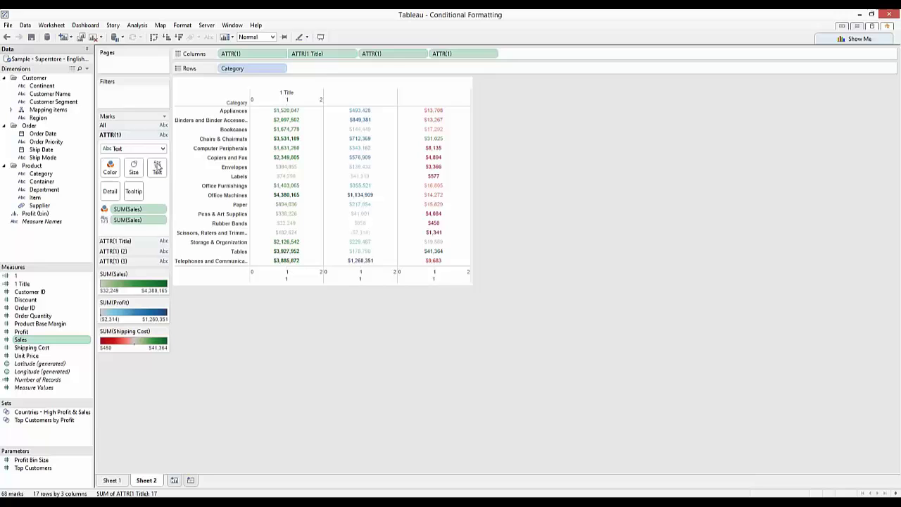
drag(128, 211, 42, 227)
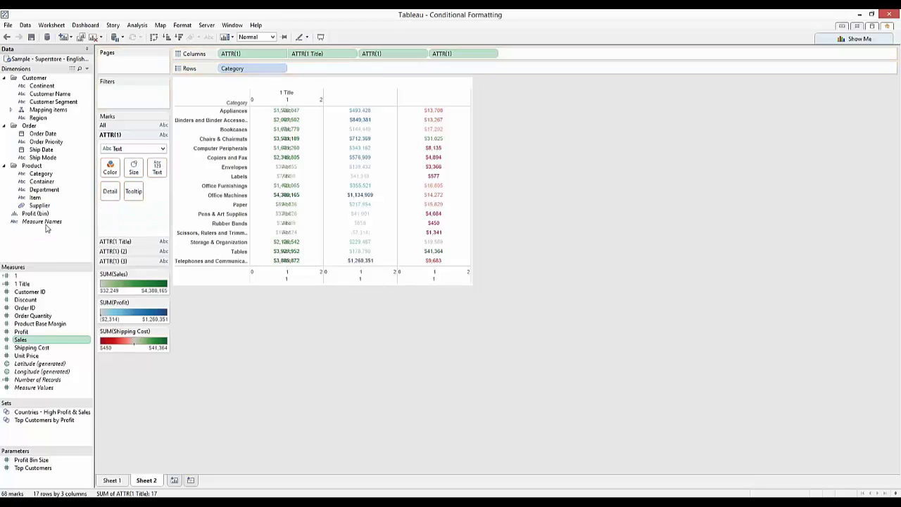
- Fix the first ATTR(1) axis range at 4 to 5, with no tick marks and no title
right_click(278, 279)
click(303, 282)
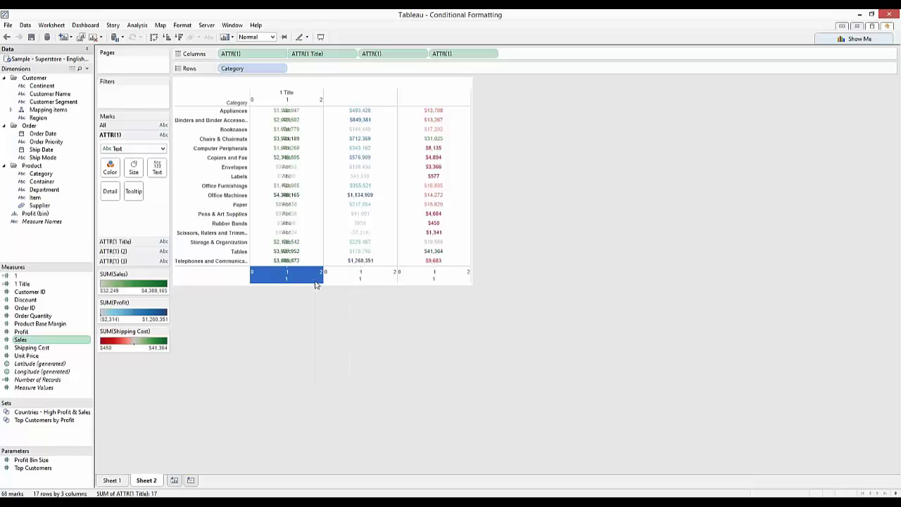
click(366, 226)
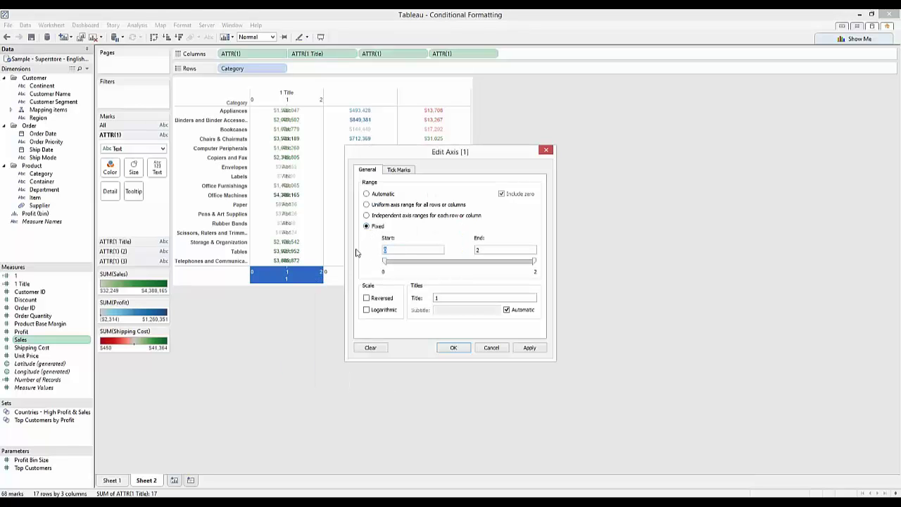
text(4)
click(477, 255)
key(BackSpace)
text(5)
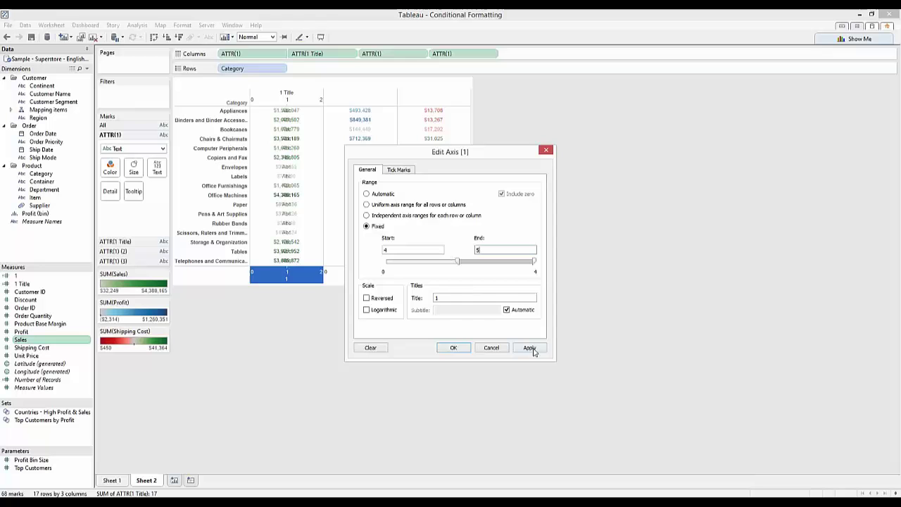
click(400, 171)
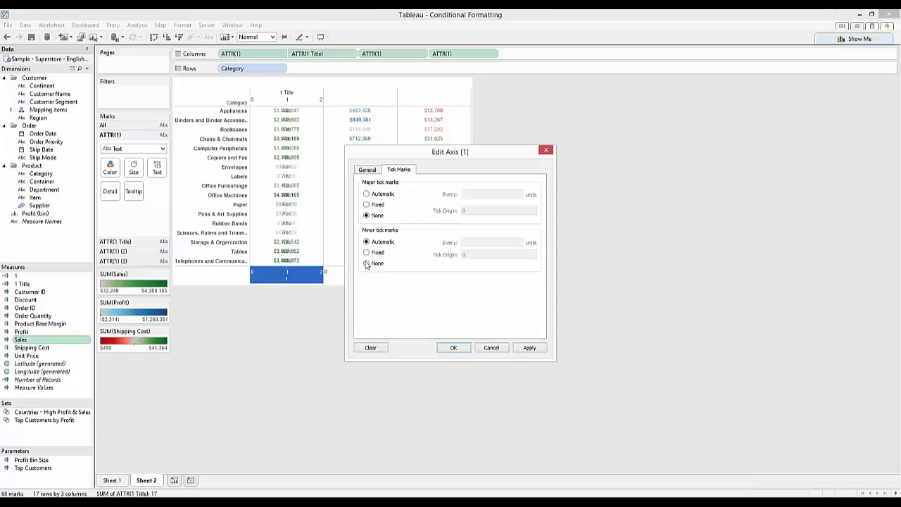
click(367, 169)
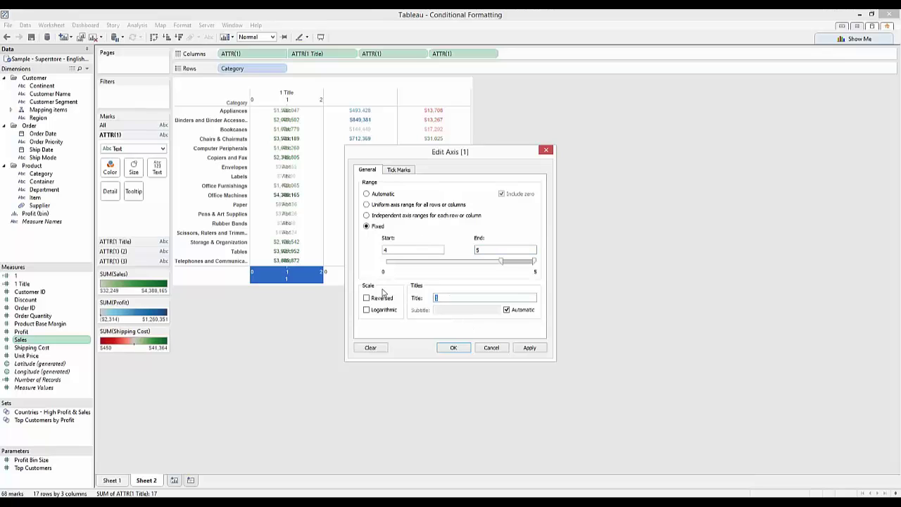
click(521, 349)
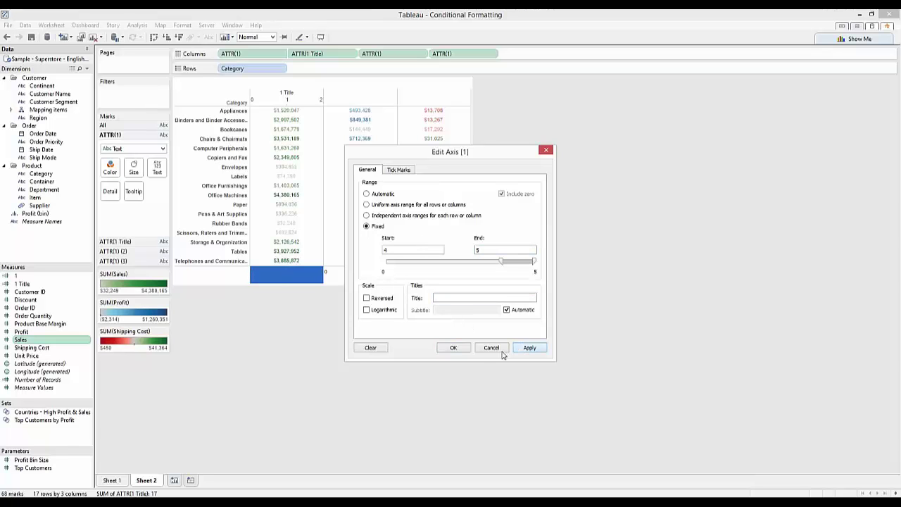
click(454, 348)
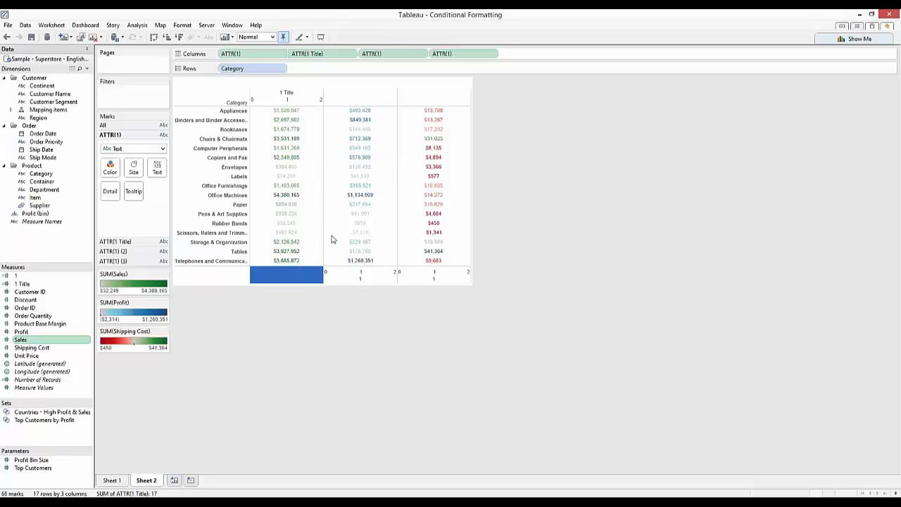
- Change the top 1 Title axis title to 'Sales'
right_click(296, 103)
click(313, 111)
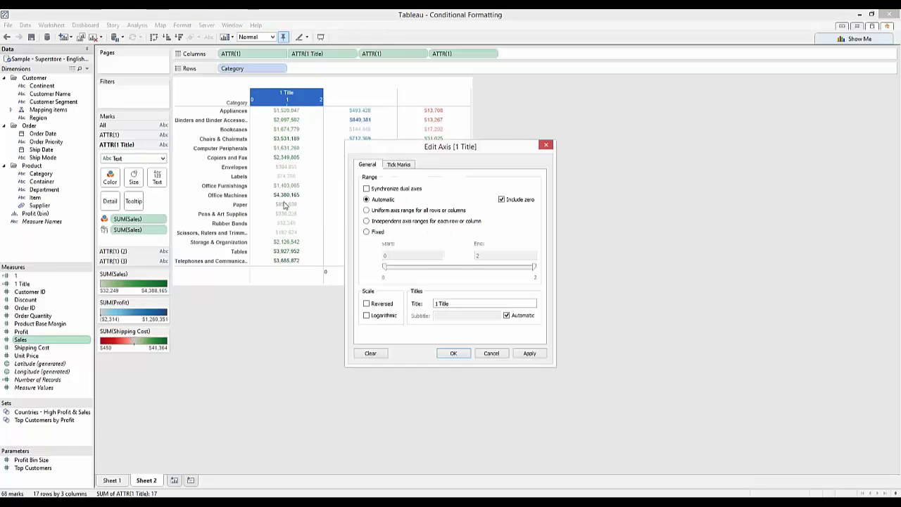
click(405, 165)
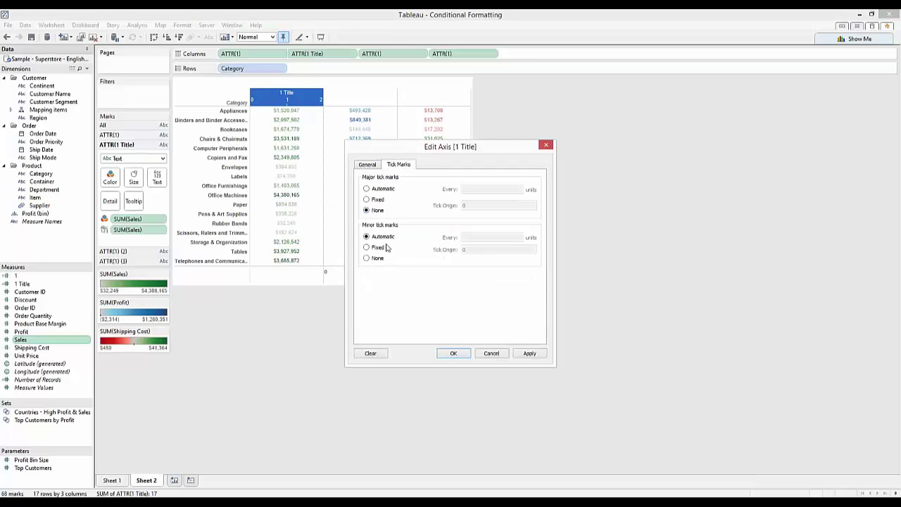
click(367, 164)
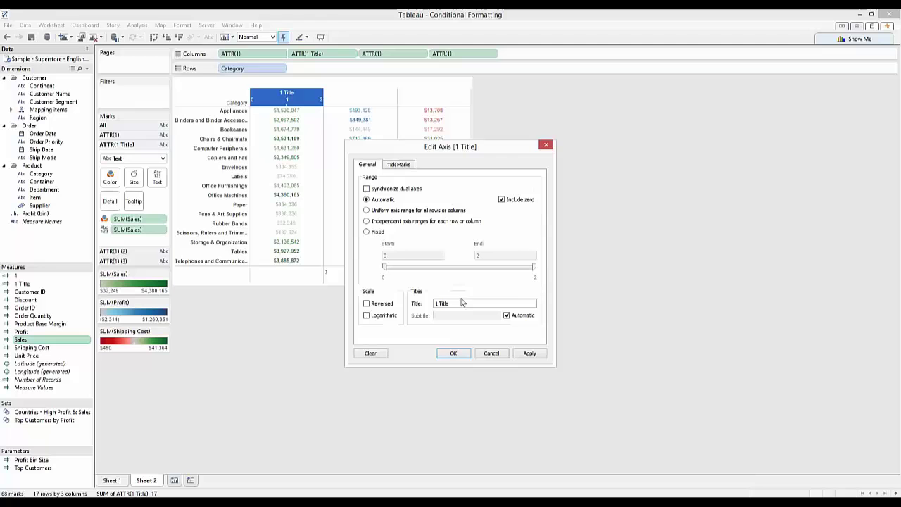
drag(454, 303, 405, 294)
text(Sales)
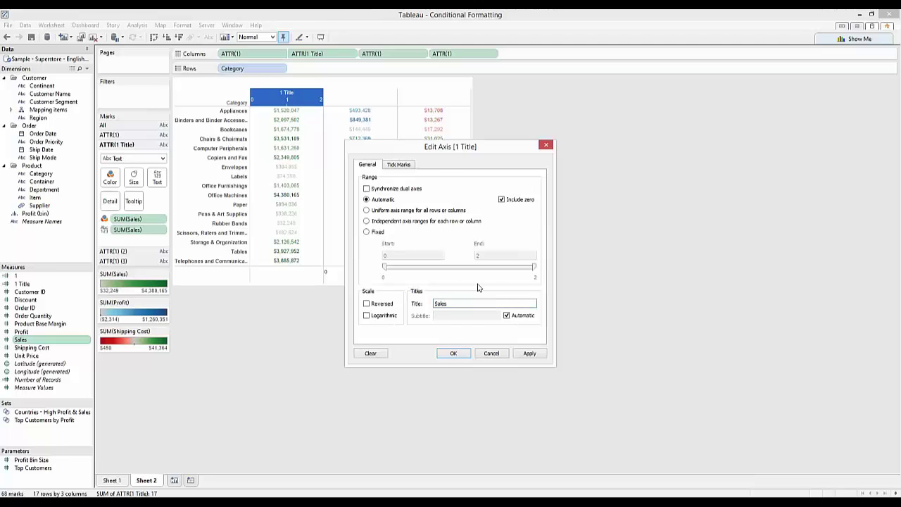
click(454, 353)
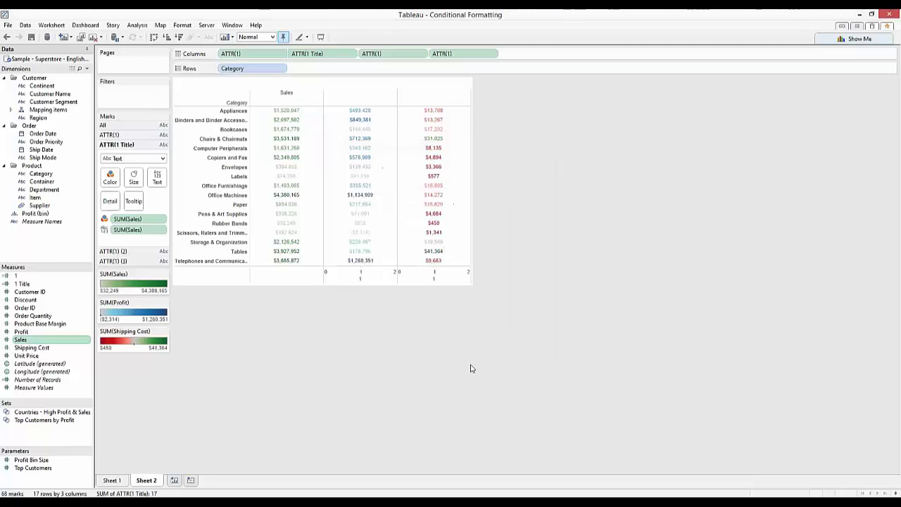
- Add a second 1 Title field to Columns as an attribute and dual-axis it with the Profit column
click(54, 276)
drag(47, 284, 434, 54)
right_click(458, 55)
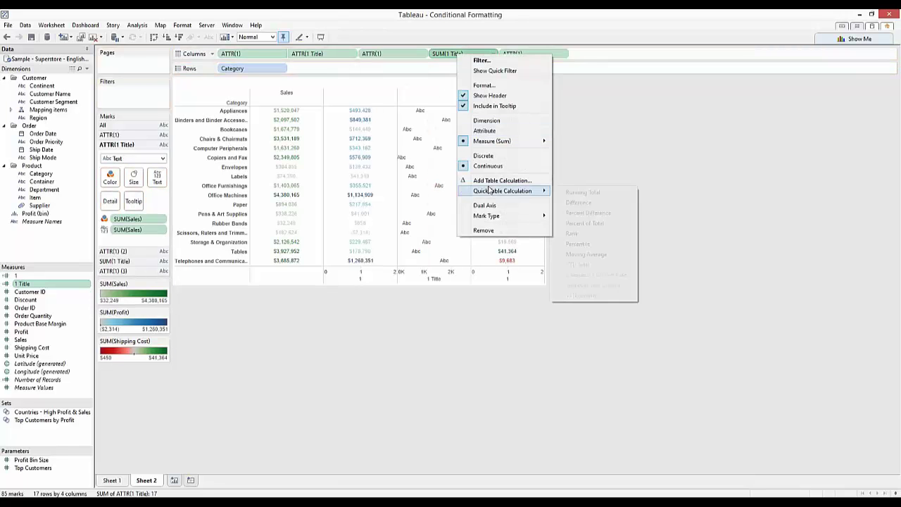
click(489, 131)
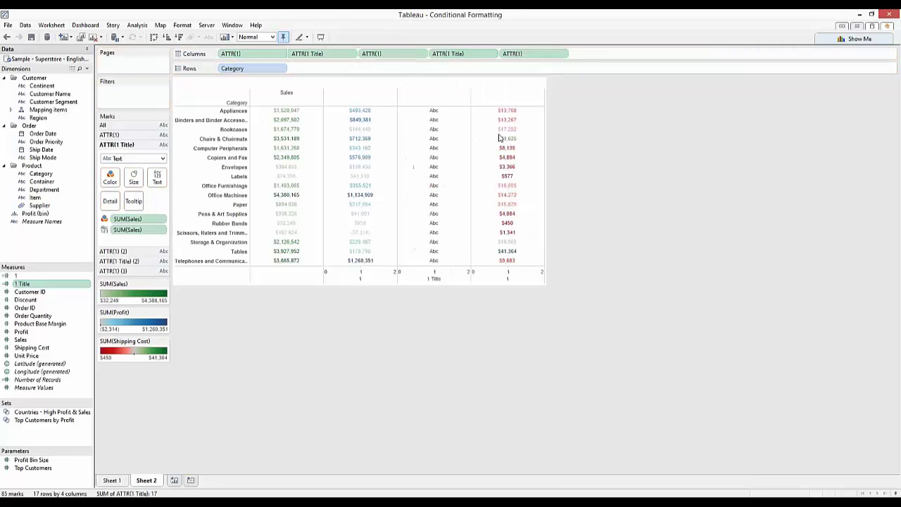
right_click(453, 60)
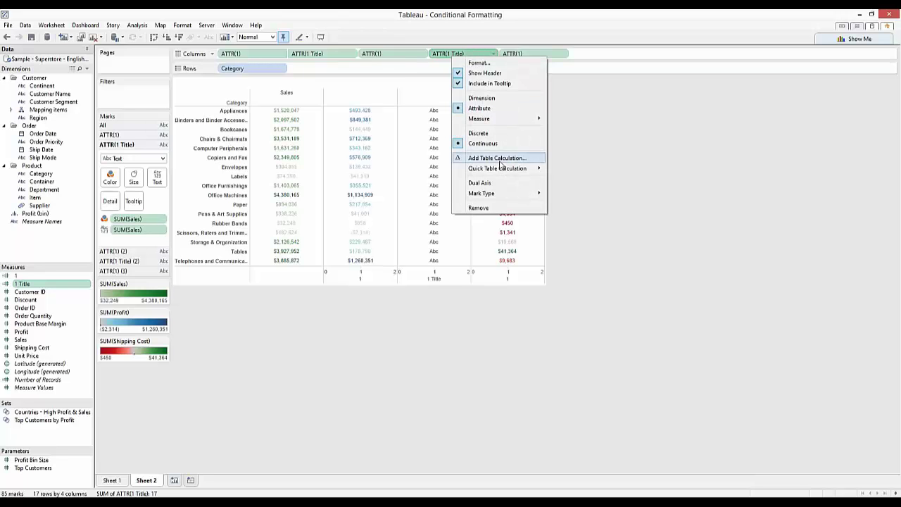
click(497, 183)
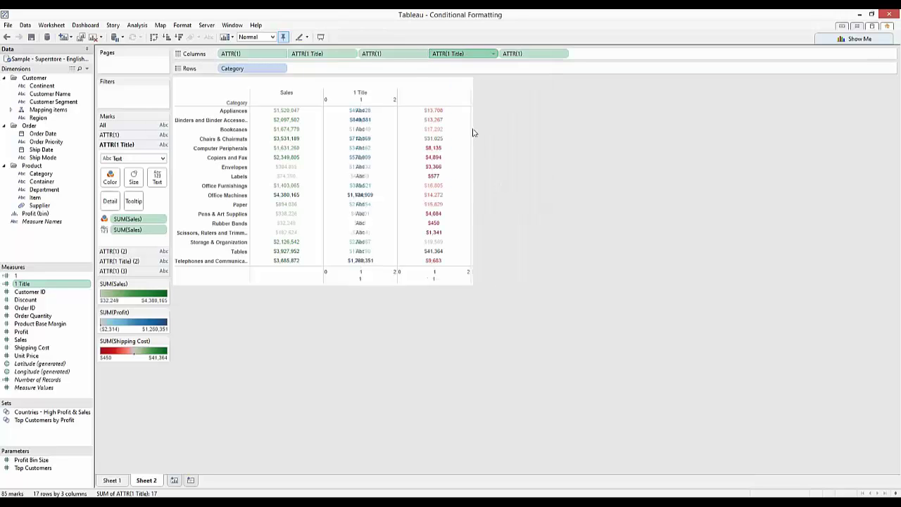
click(392, 57)
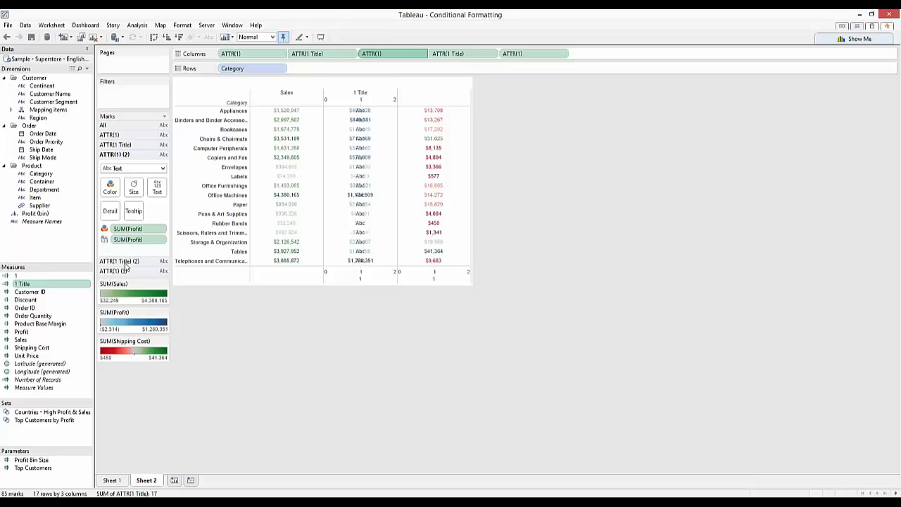
- Move Profit colour and Profit labels from the lower layer onto the new 1 Title marks layer
drag(134, 229, 230, 402)
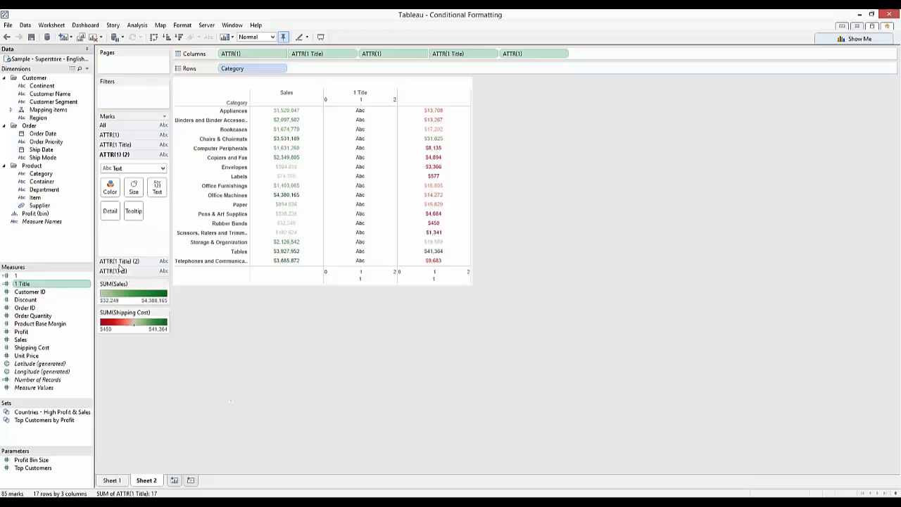
click(130, 261)
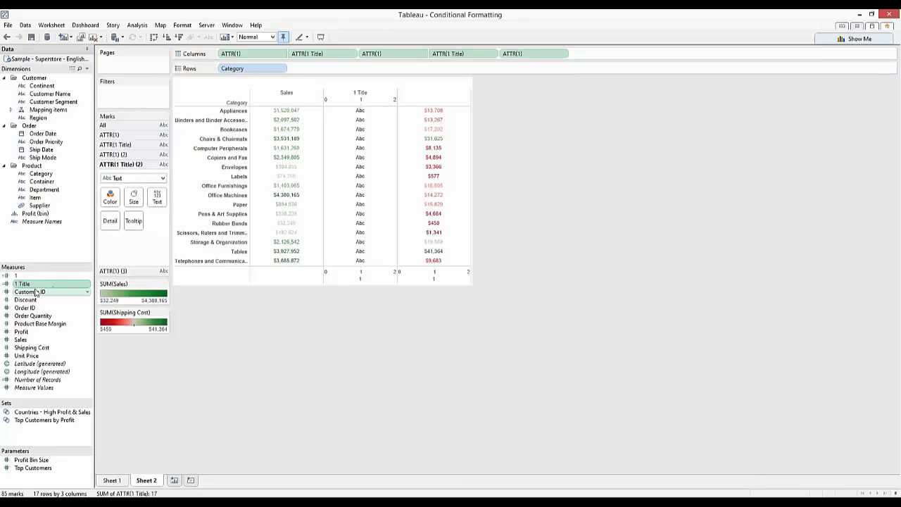
drag(24, 332, 110, 197)
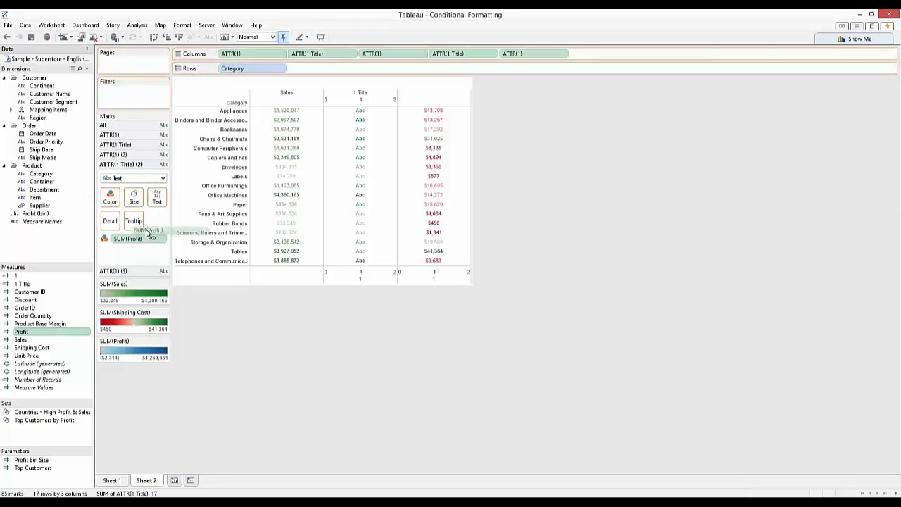
drag(132, 239, 156, 204)
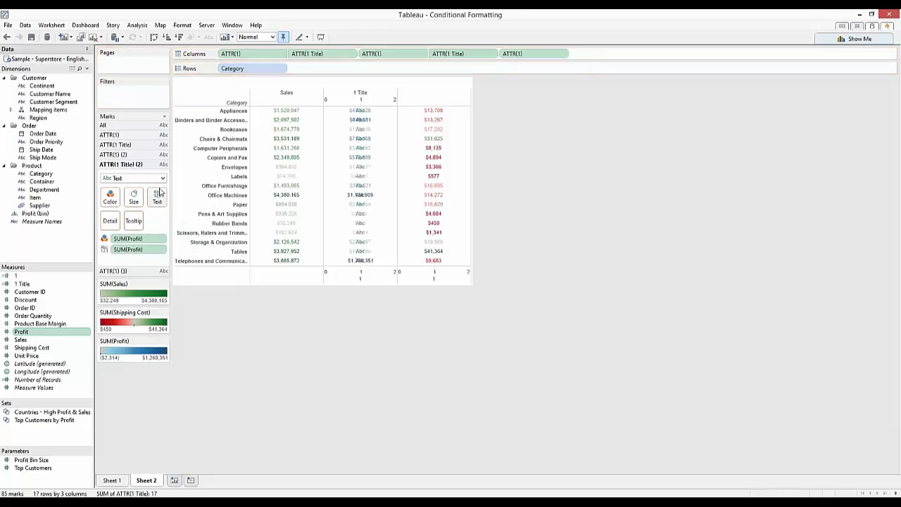
click(364, 276)
- Fix the middle column's lower axis range to 4–5 with no major or minor tick marks
right_click(364, 276)
click(394, 283)
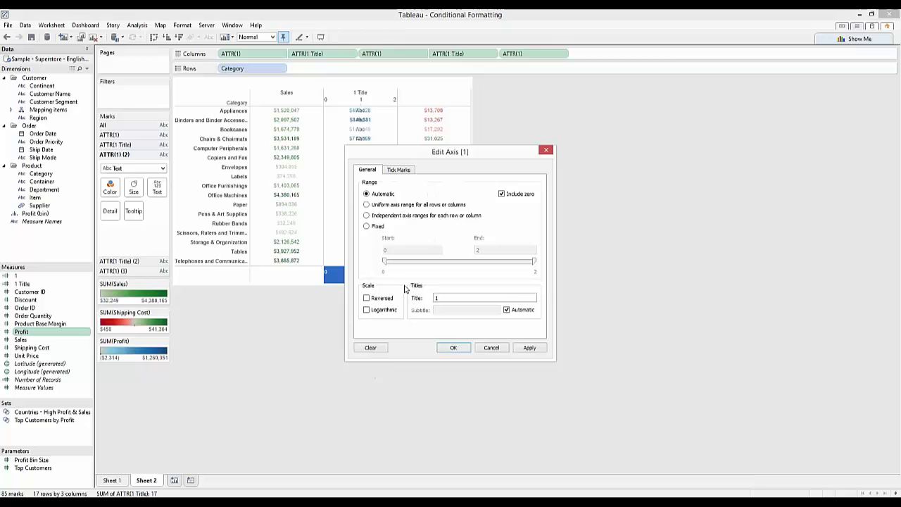
click(366, 225)
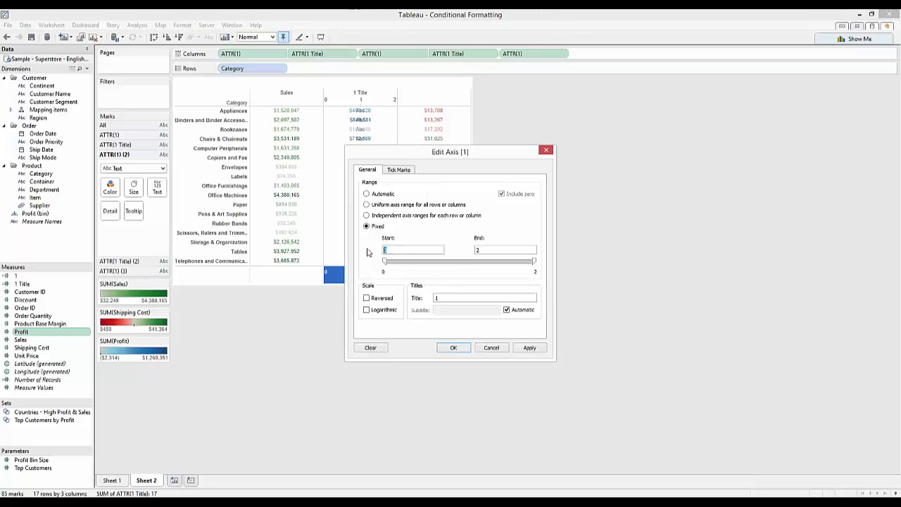
text(4)
double_click(497, 250)
text(5)
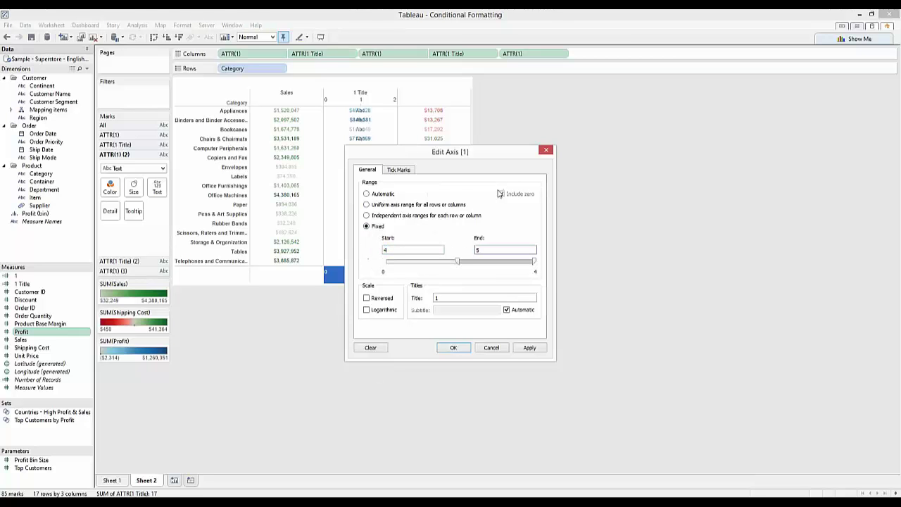
click(399, 170)
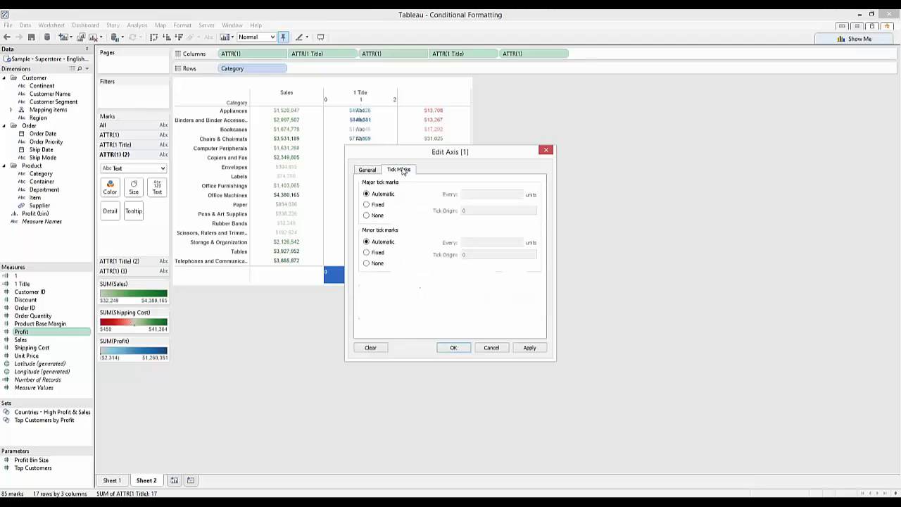
click(373, 215)
click(368, 263)
click(454, 347)
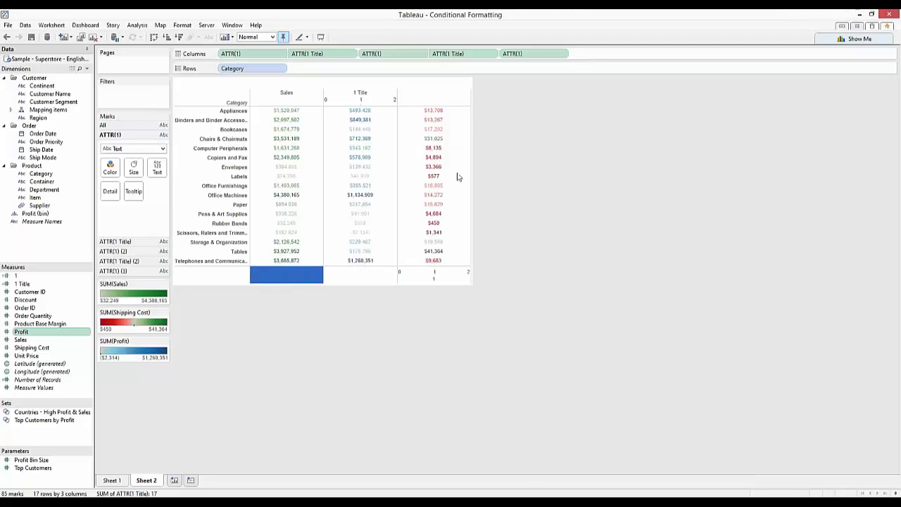
- Retitle the middle column's top axis 'Profit' and remove its minor tick marks
right_click(371, 105)
click(394, 106)
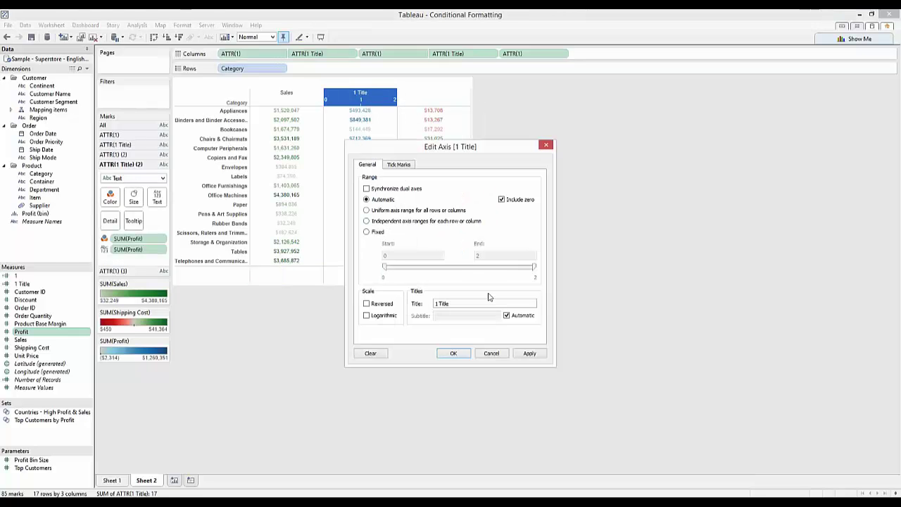
drag(476, 303, 416, 300)
text(Profit)
click(398, 164)
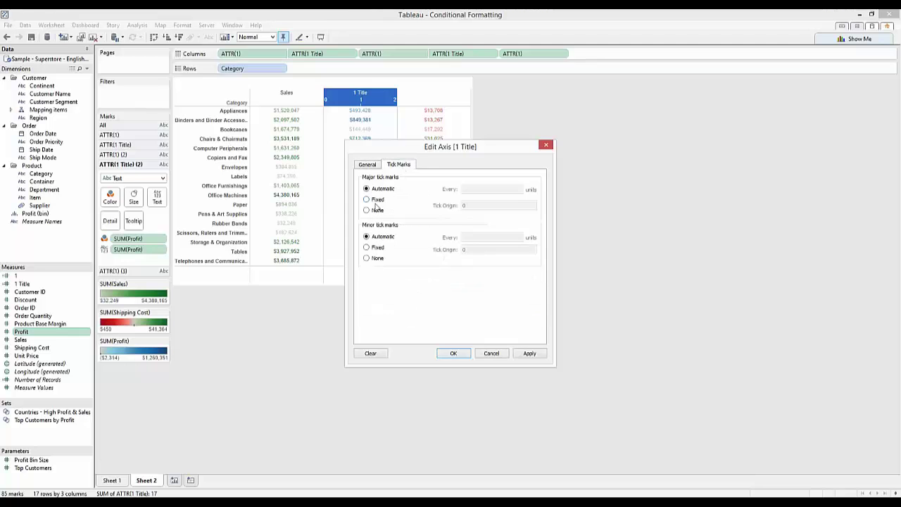
click(366, 258)
click(456, 354)
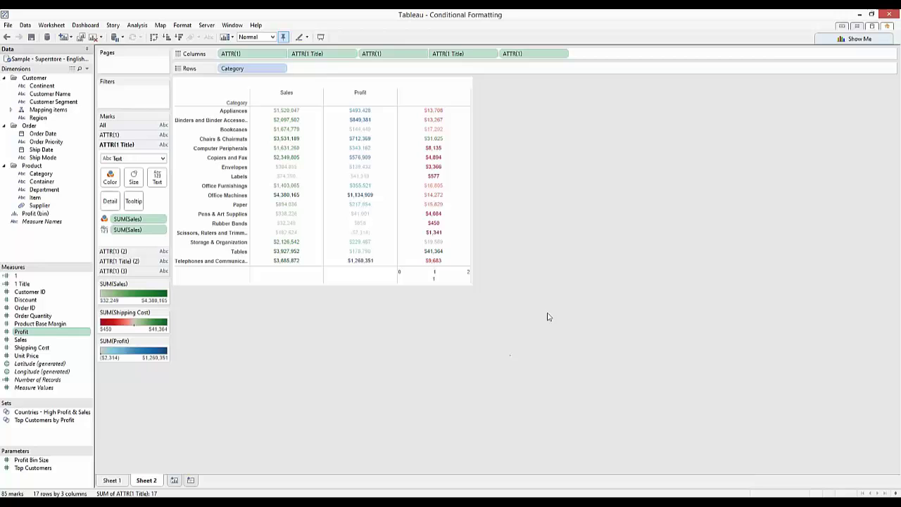
- Add another 1 Title attribute to Columns as a dual axis on the Shipping Cost column
click(47, 350)
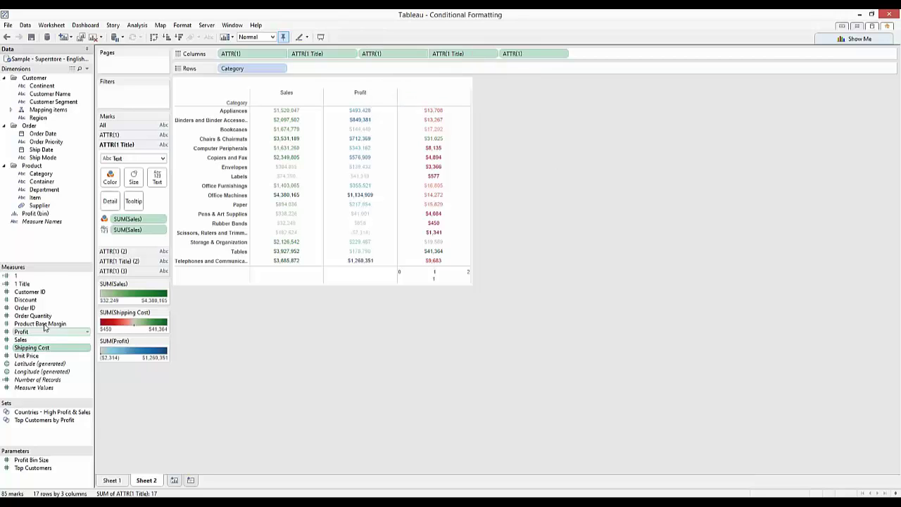
mouse_move(22, 283)
mouse_down()
mouse_move(542, 135)
mouse_move(604, 57)
mouse_up()
right_click(603, 56)
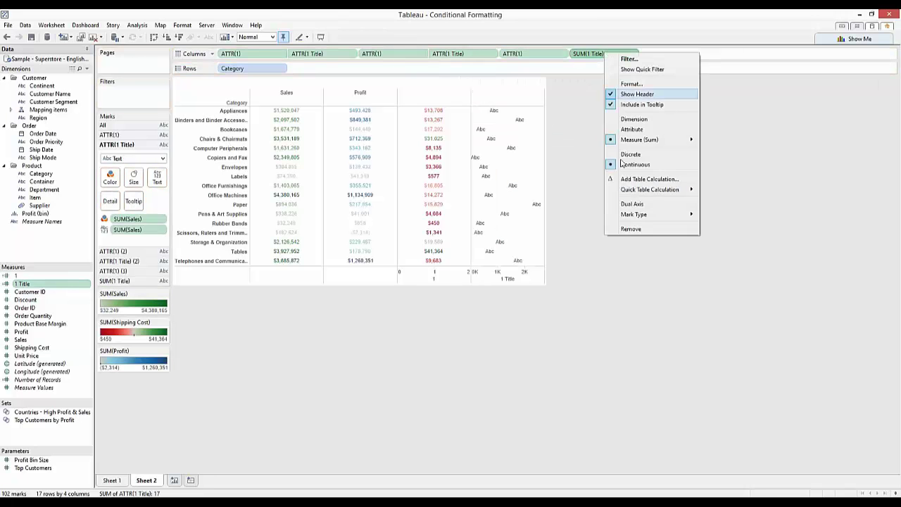
click(631, 129)
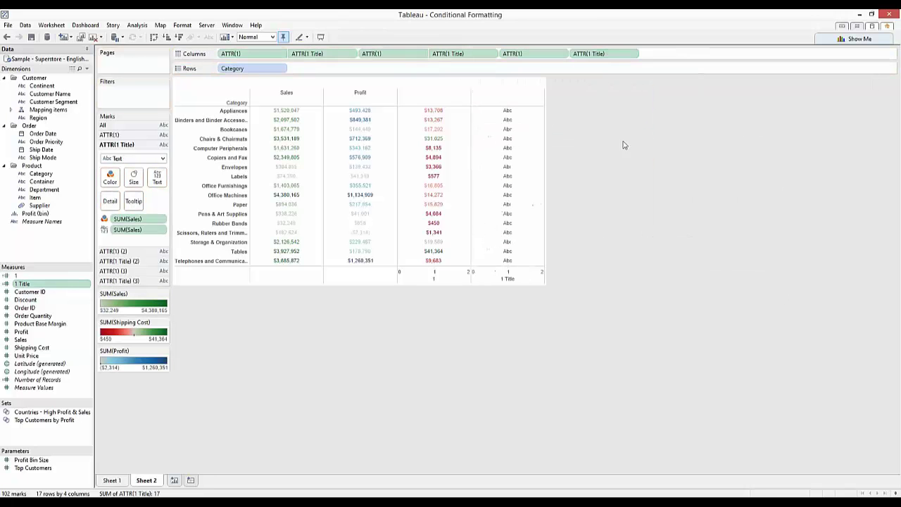
right_click(607, 60)
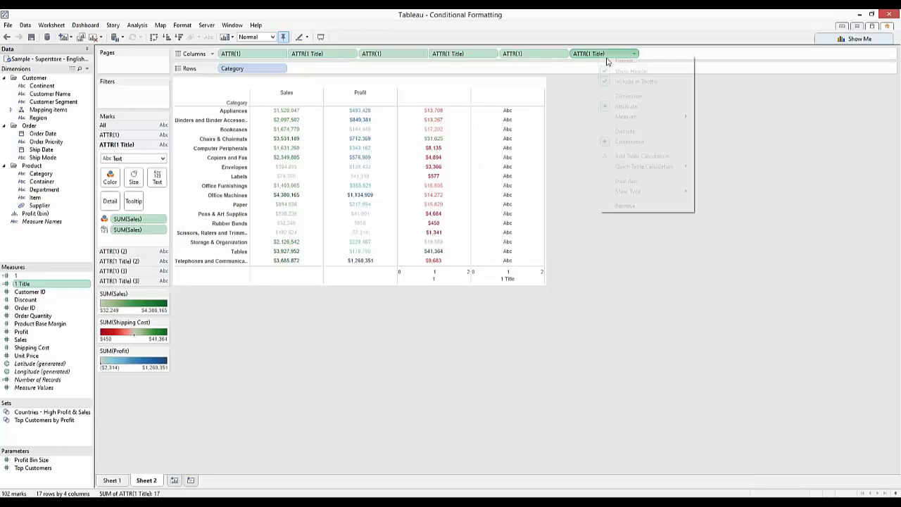
click(629, 181)
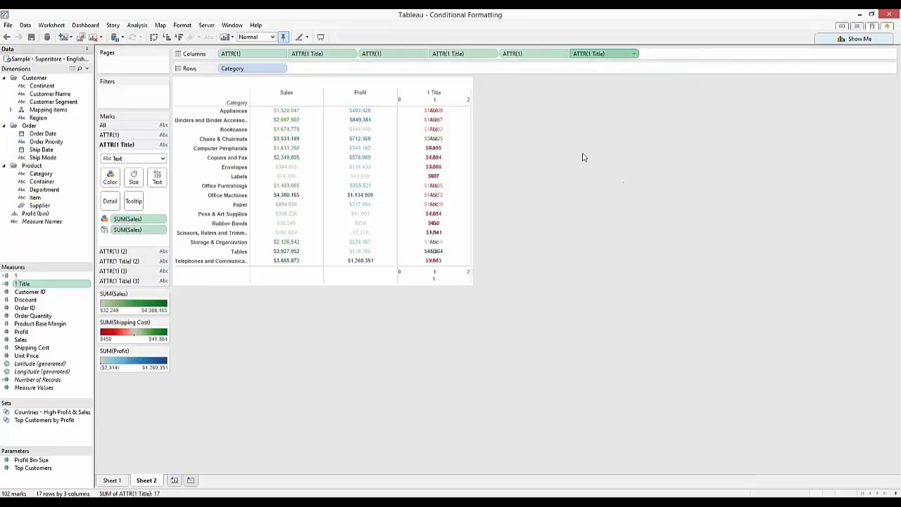
- Put Shipping Cost on Color and Label of the new 1 Title layer, removing it from the lower layer
click(129, 280)
drag(63, 346, 112, 224)
drag(42, 348, 151, 222)
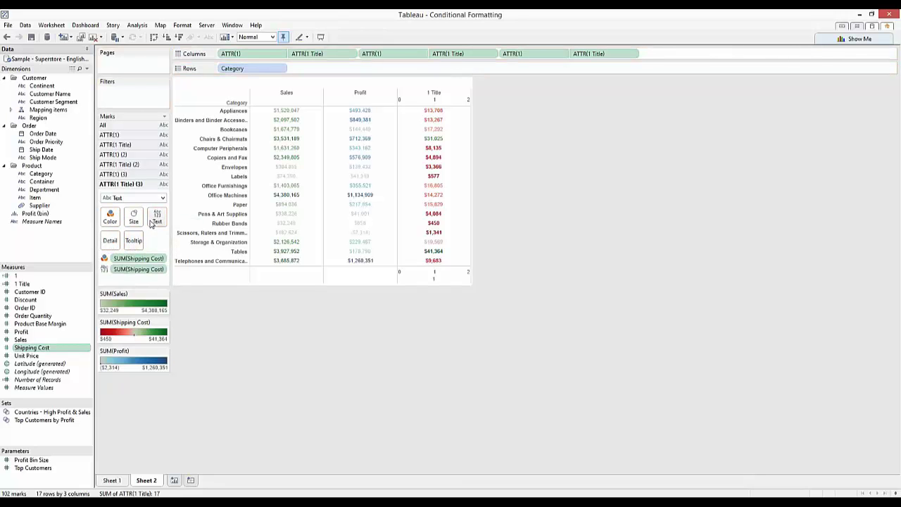
click(129, 176)
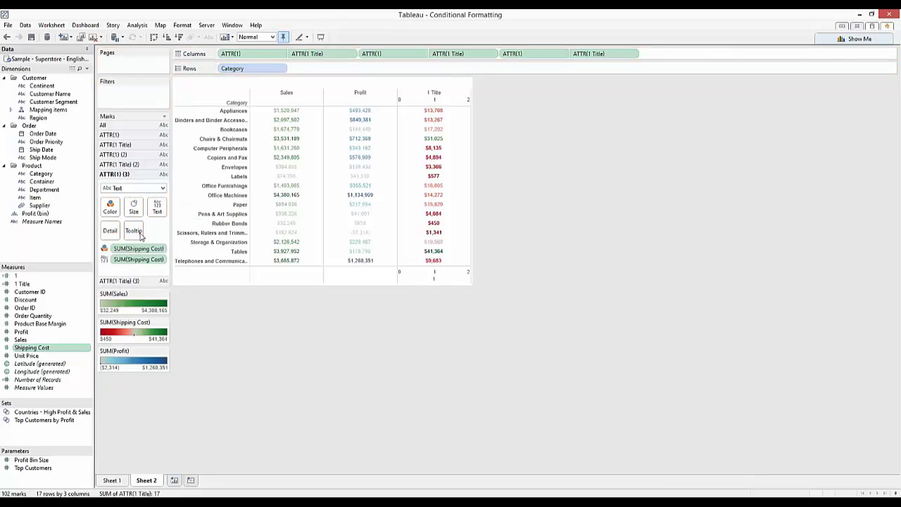
drag(138, 259, 79, 253)
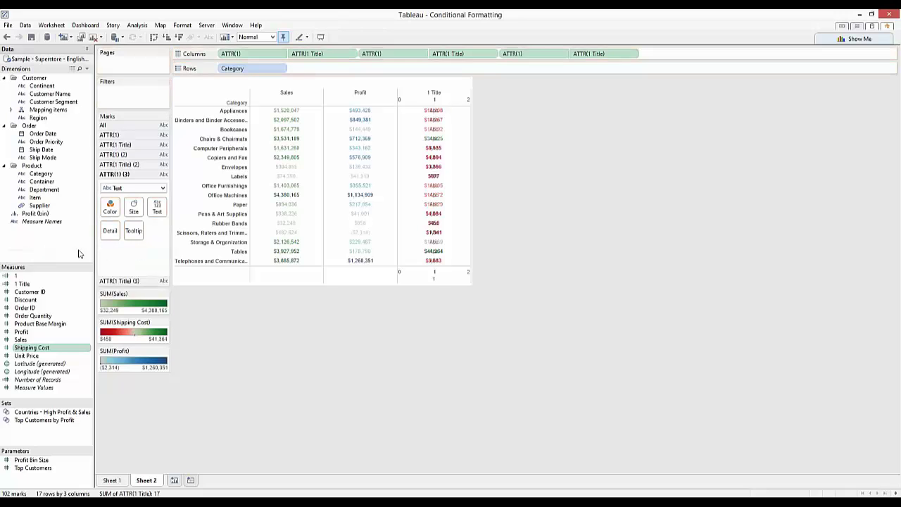
- Fix the third column's lower axis to a 4–5 range
right_click(444, 277)
click(485, 286)
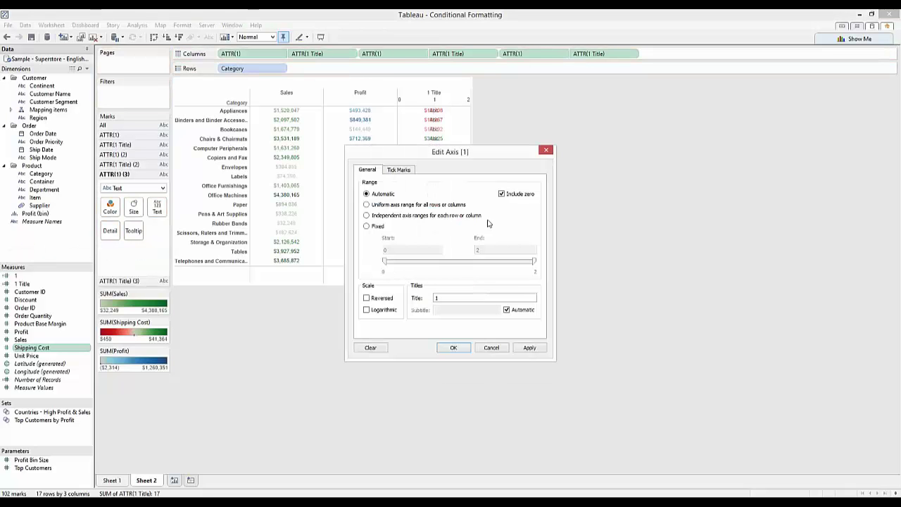
click(367, 226)
double_click(388, 250)
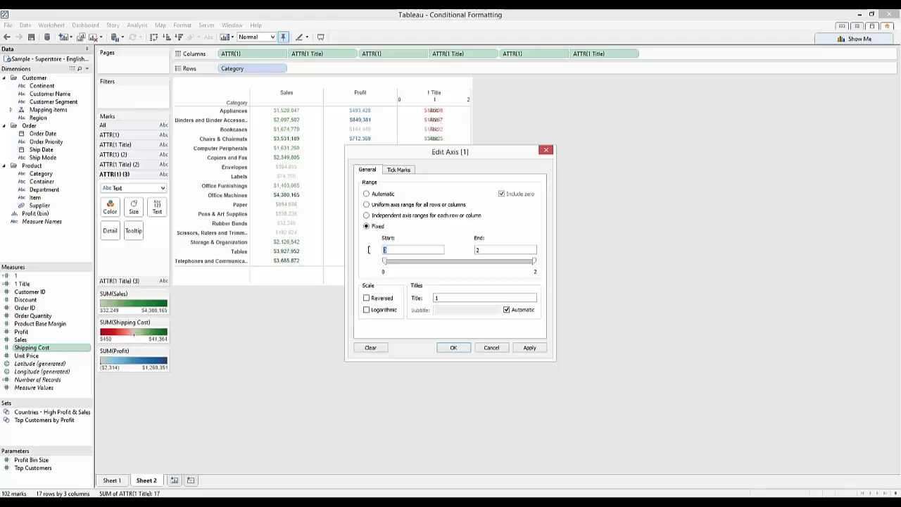
text(4)
double_click(494, 249)
text(5)
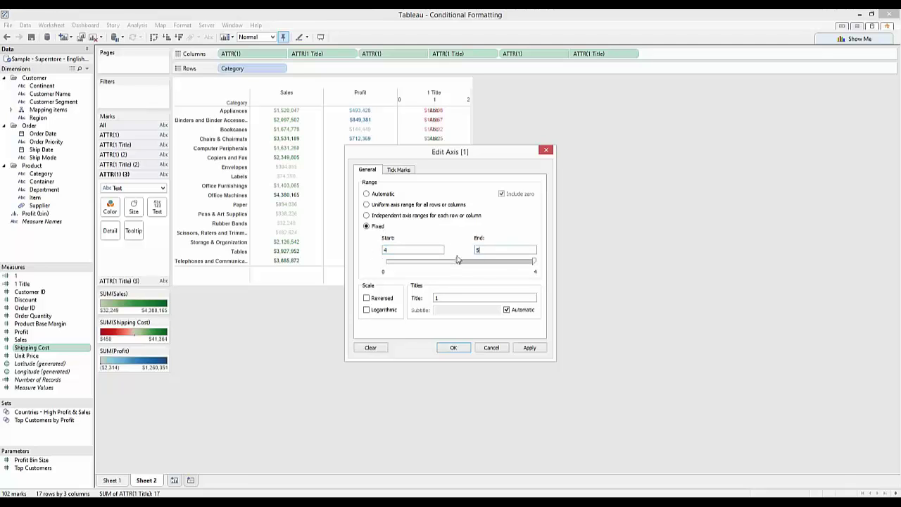
click(529, 348)
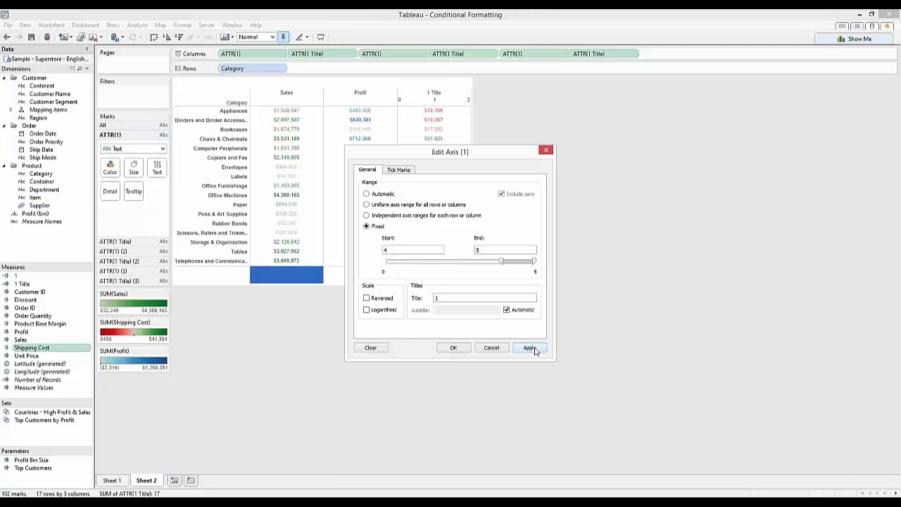
click(454, 347)
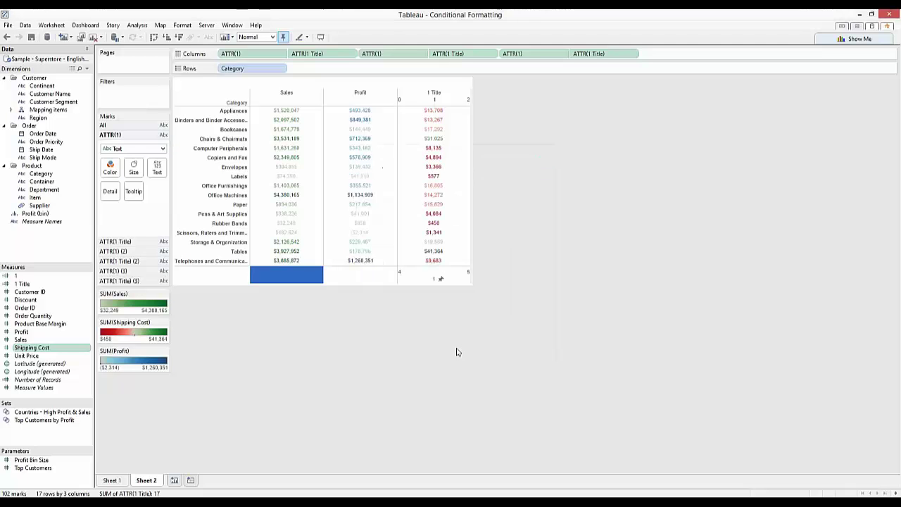
- Turn off the major tick marks on the third column's lower axis
right_click(437, 277)
click(466, 280)
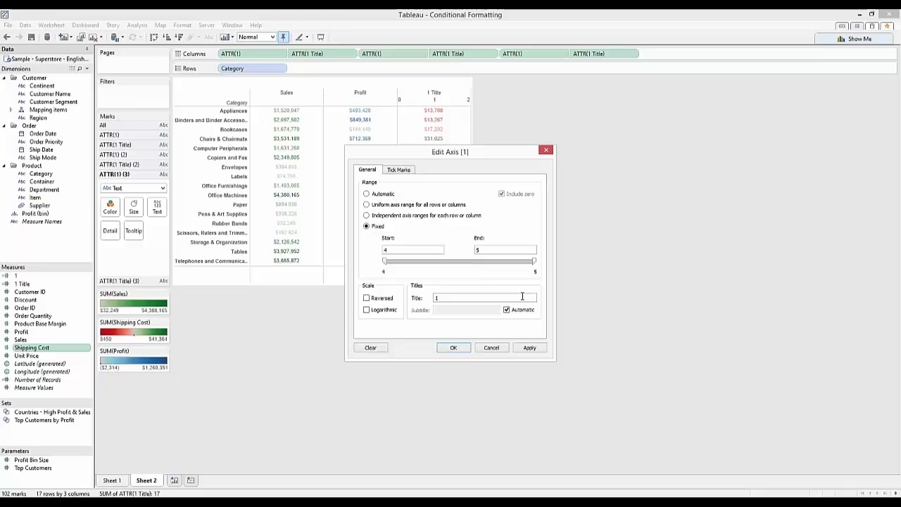
click(398, 170)
click(375, 215)
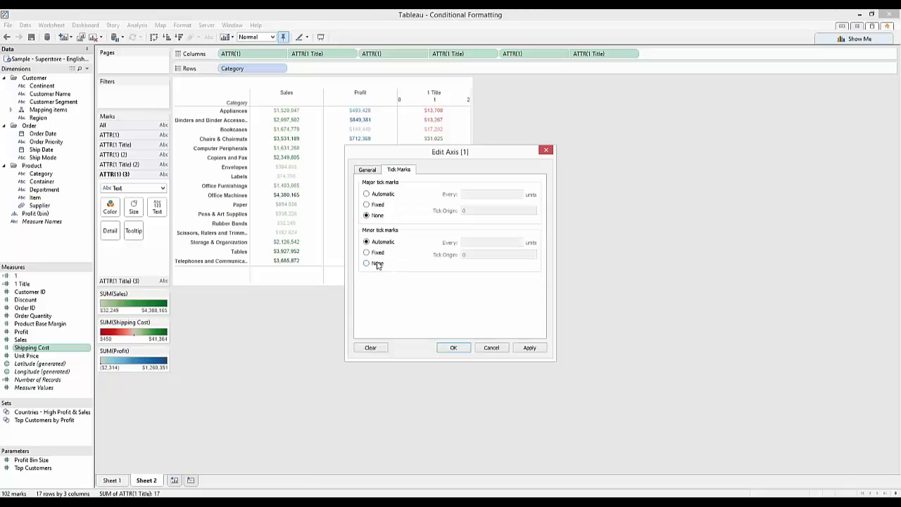
click(451, 348)
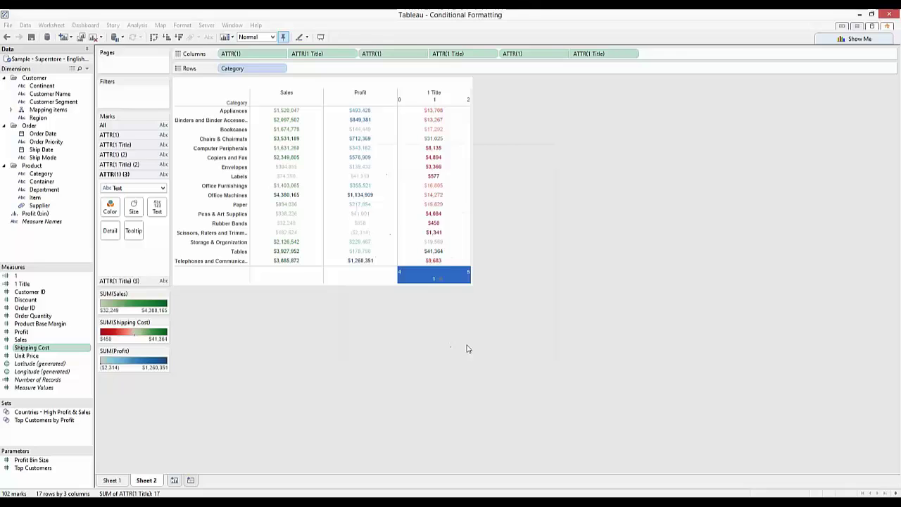
- Retitle the third column's top axis 'Shipping Cost' with no major or minor tick marks
right_click(447, 100)
click(466, 106)
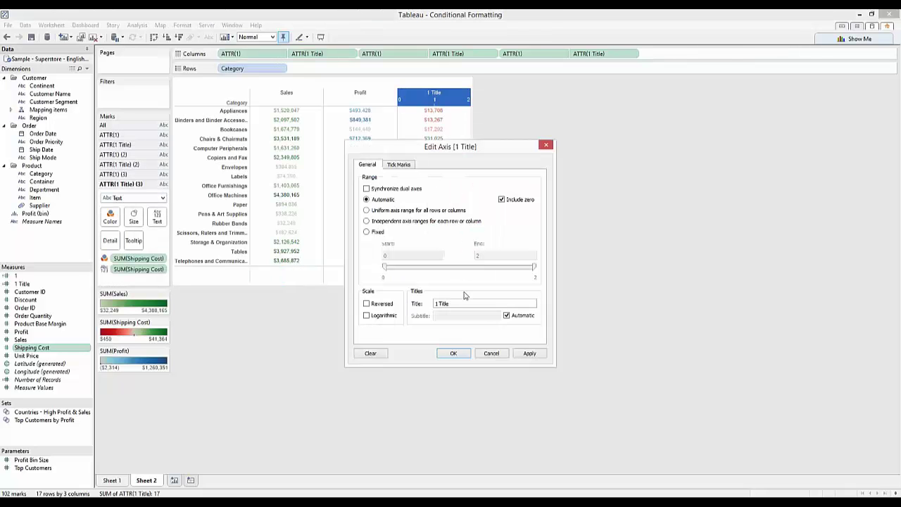
drag(471, 305, 407, 296)
text(Shipping Cost)
click(398, 165)
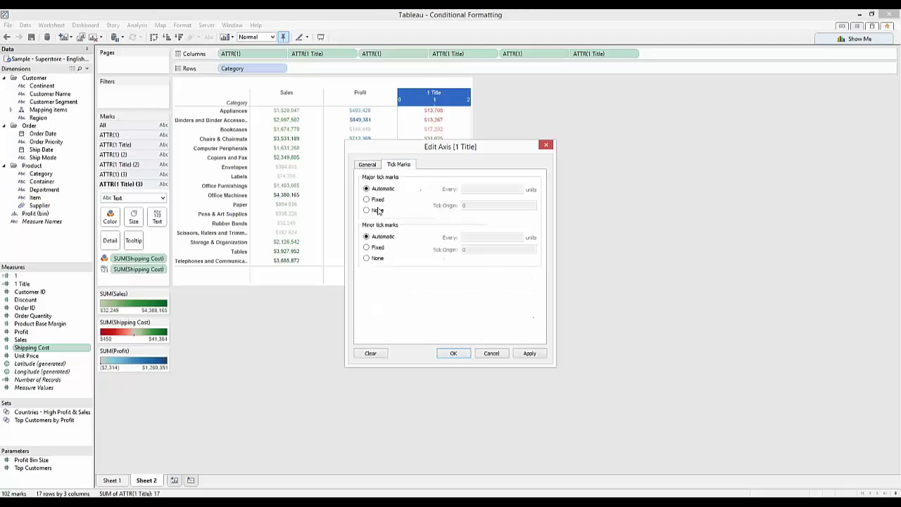
click(379, 210)
click(378, 257)
click(452, 354)
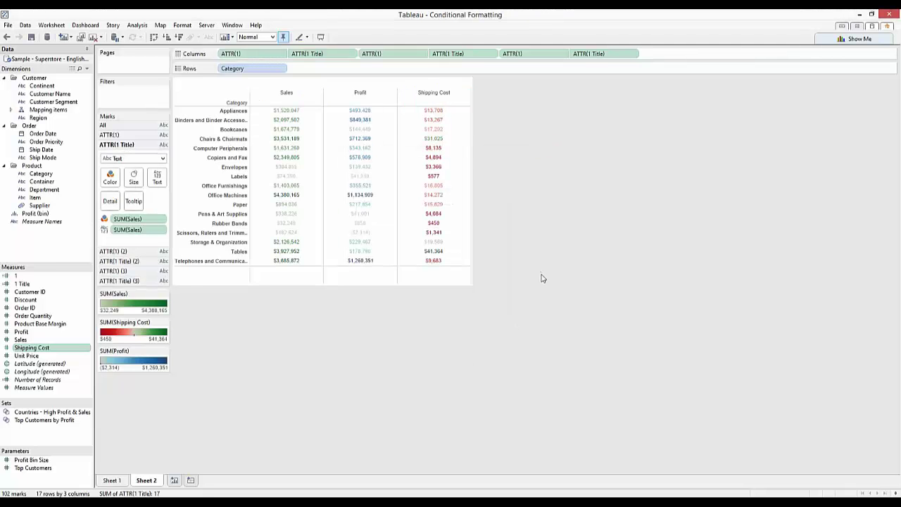
- Drop Sales onto the Sales column's 1 Title pill and draw it as bars
key(Up)
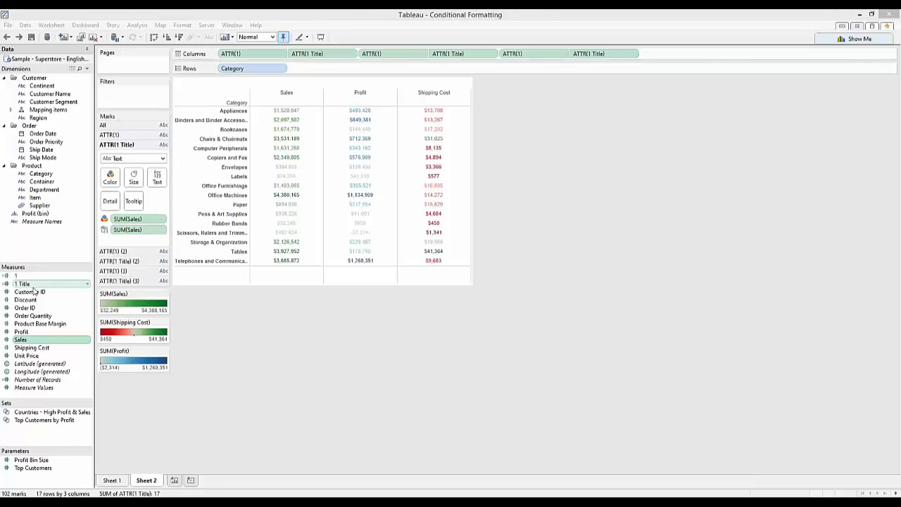
drag(312, 56, 316, 63)
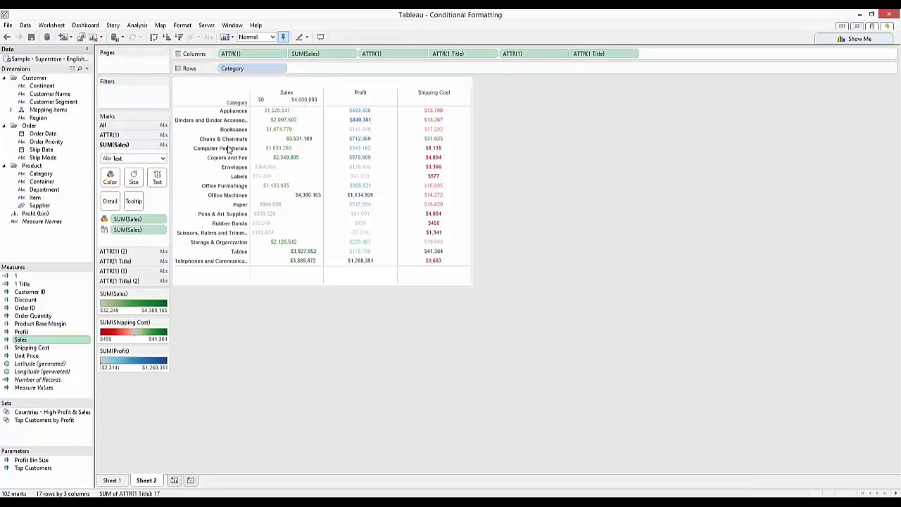
click(149, 160)
click(146, 179)
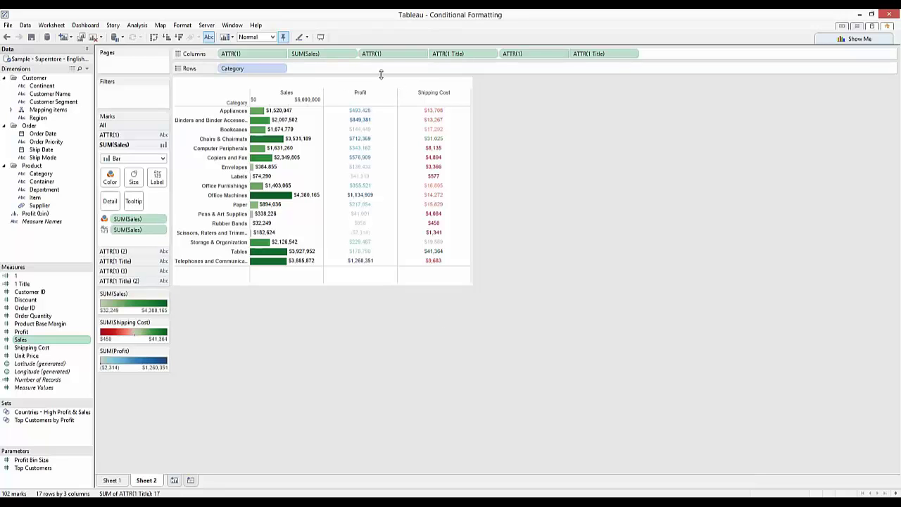
- Drop Profit onto the Profit column's 1 Title pill and draw it as circles
click(32, 334)
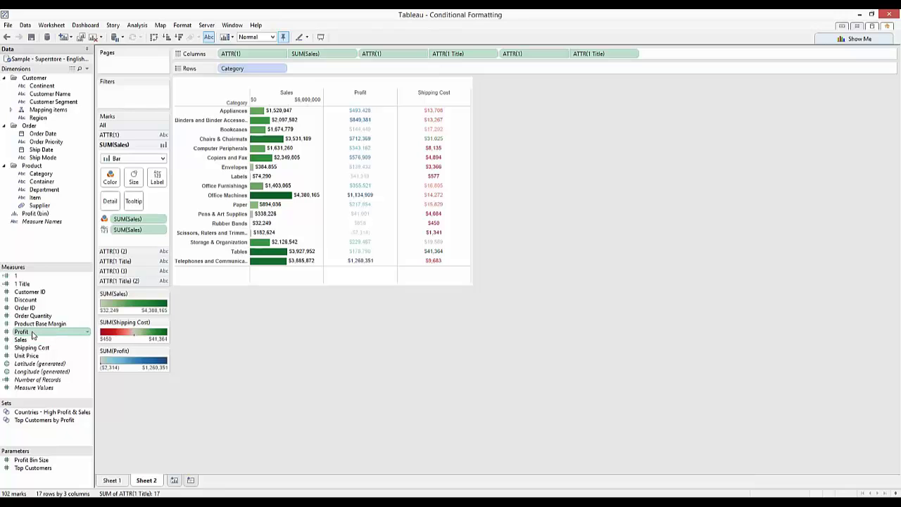
click(121, 261)
drag(28, 333, 458, 55)
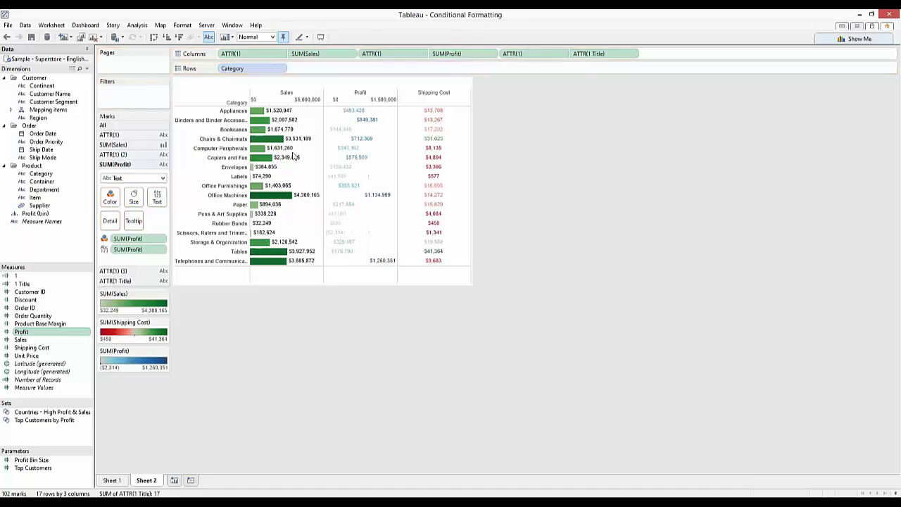
click(140, 182)
click(123, 239)
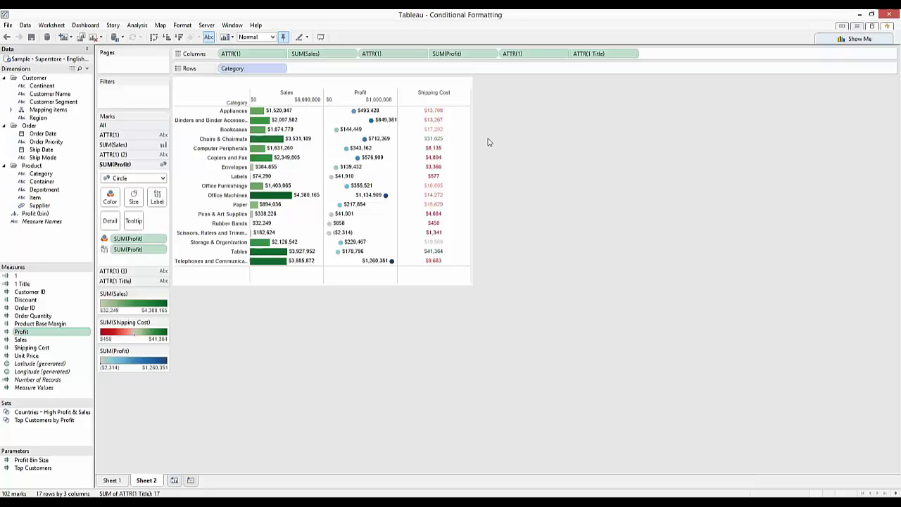
- Draw Shipping Cost as squares enlarged to fill each cell
click(140, 282)
click(134, 199)
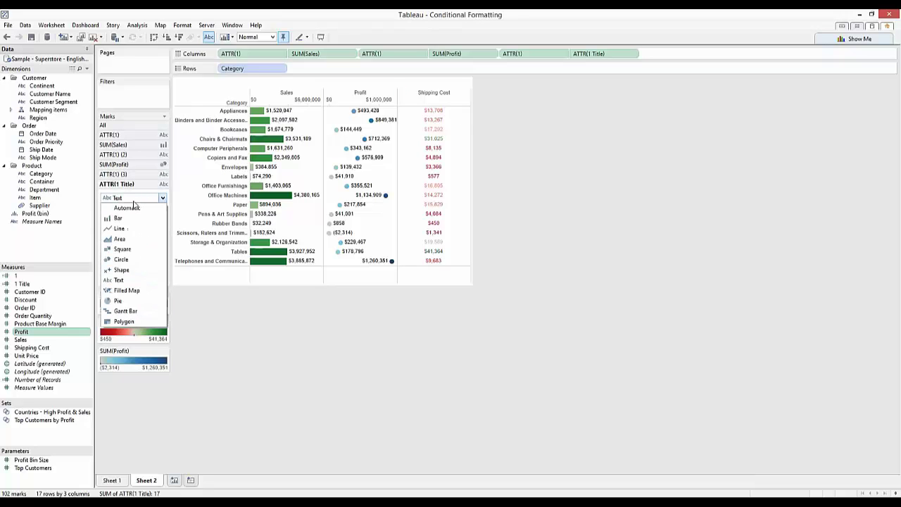
click(140, 252)
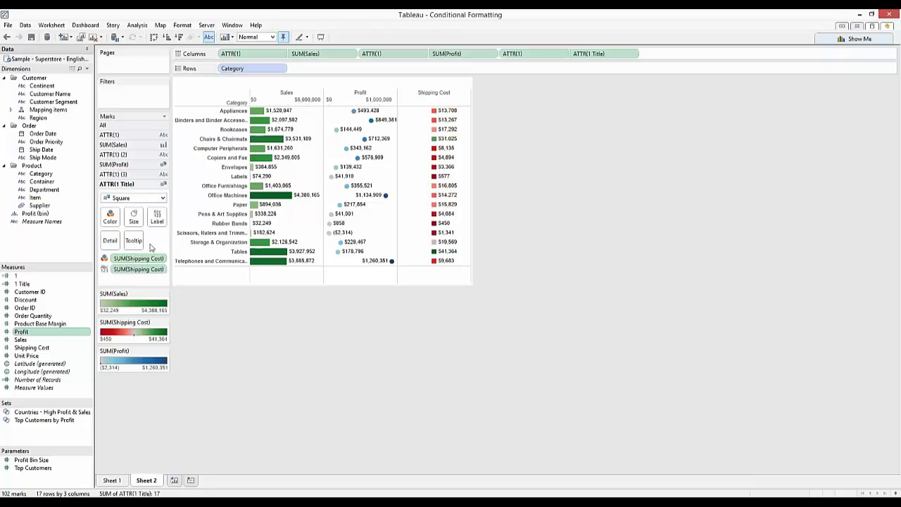
click(145, 223)
drag(151, 240, 231, 245)
- Centre the Shipping Cost labels, allow them to overlap, and make them white
click(157, 219)
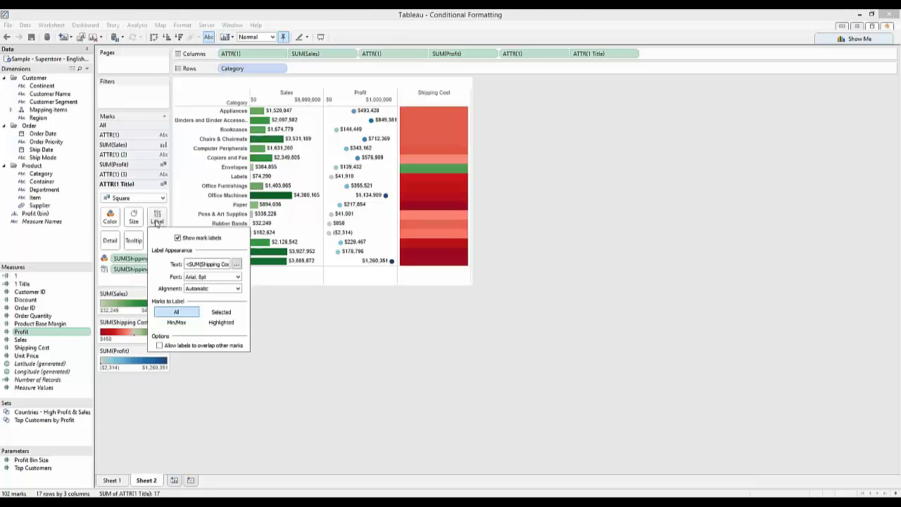
click(233, 288)
click(207, 324)
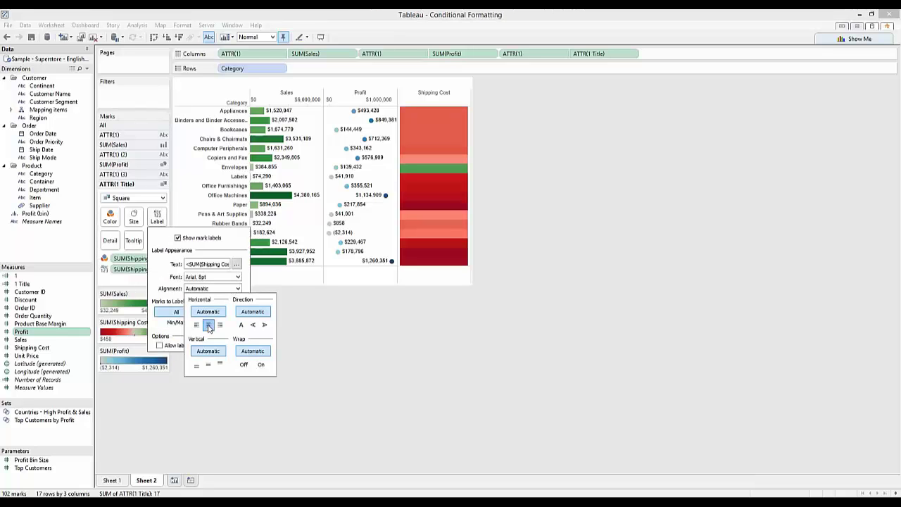
click(209, 364)
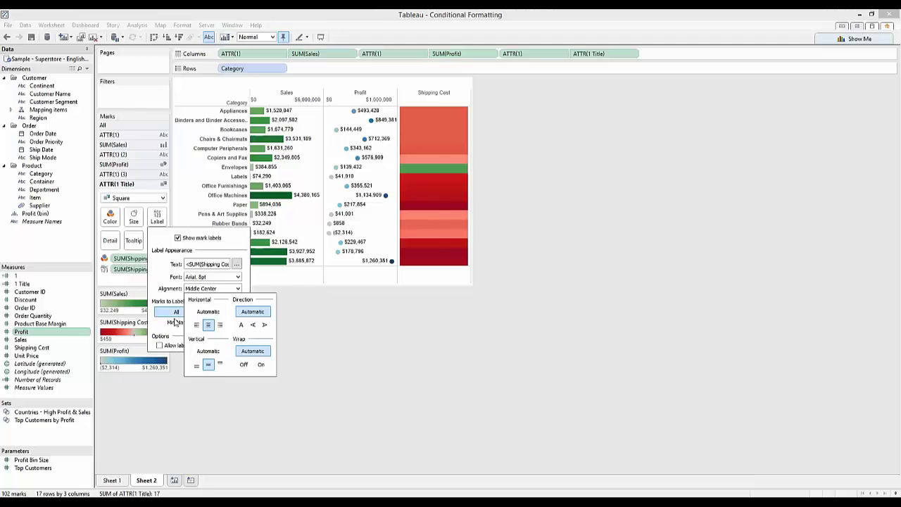
click(159, 345)
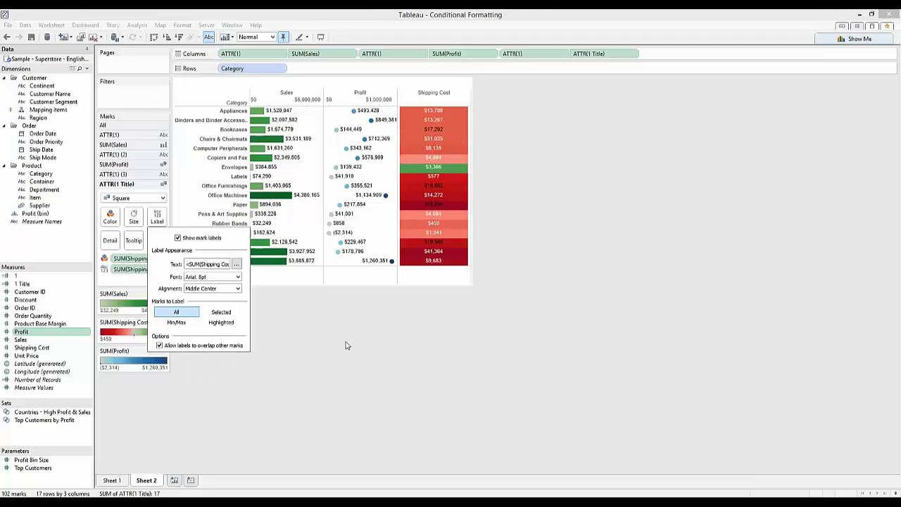
click(238, 277)
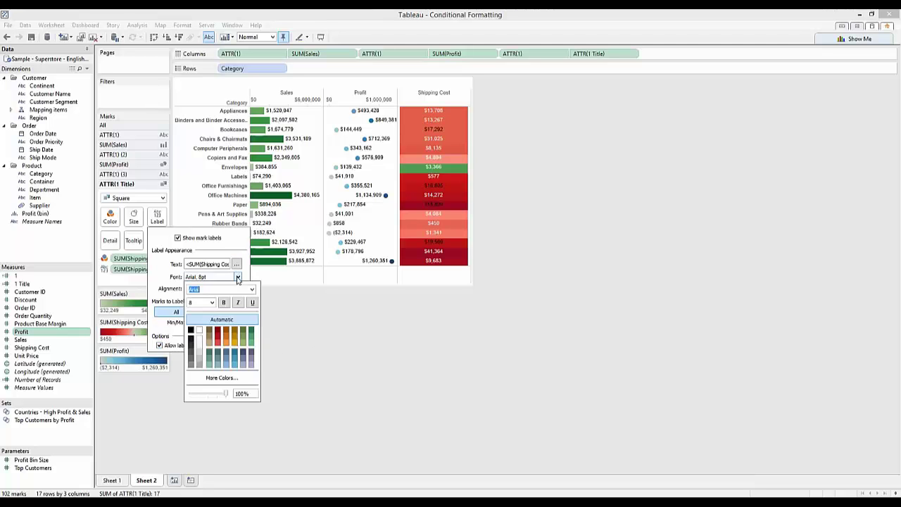
click(198, 329)
click(345, 322)
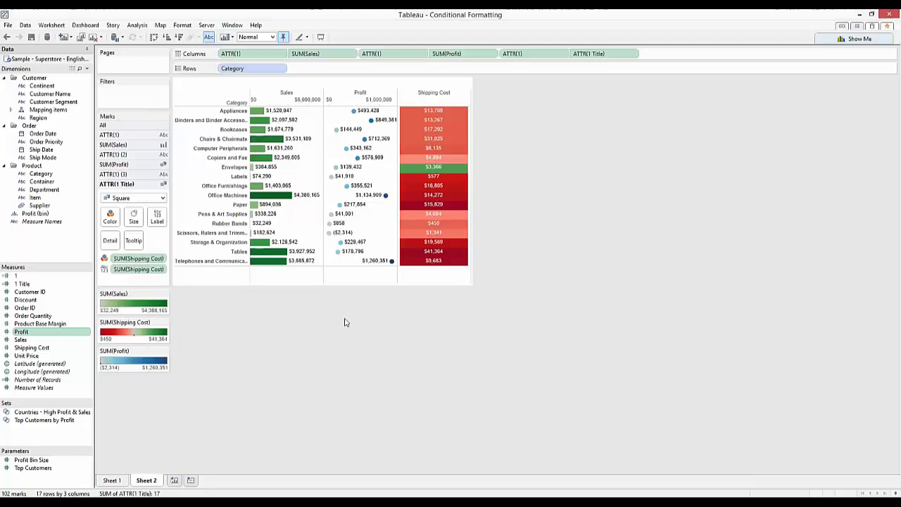